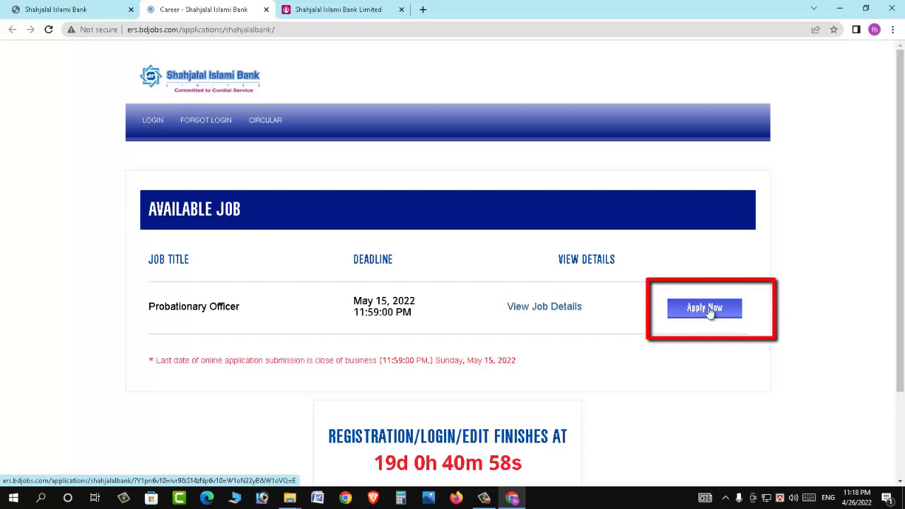
Apply for the Probationary Officer post, answering No to 'Have you already applied'
left_click(705, 312)
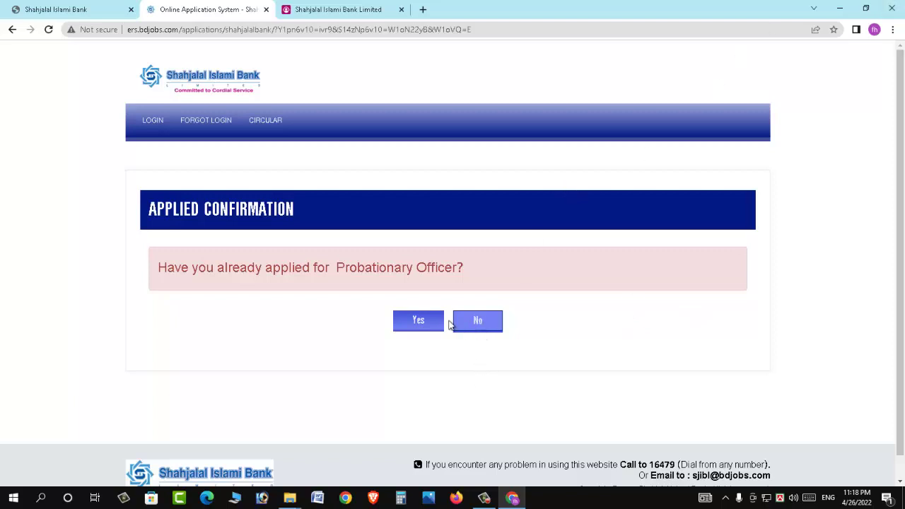
left_click(480, 324)
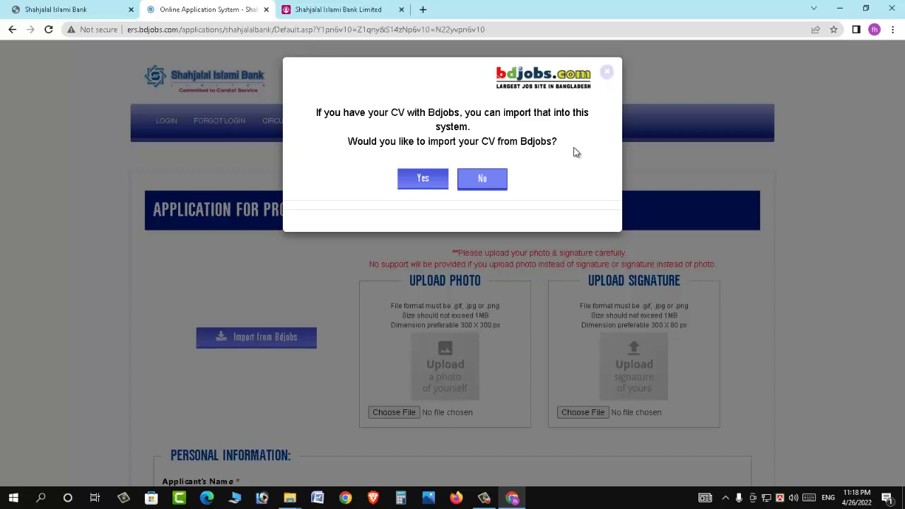
Decline importing the existing Bdjobs CV and scroll down the form
left_click(488, 179)
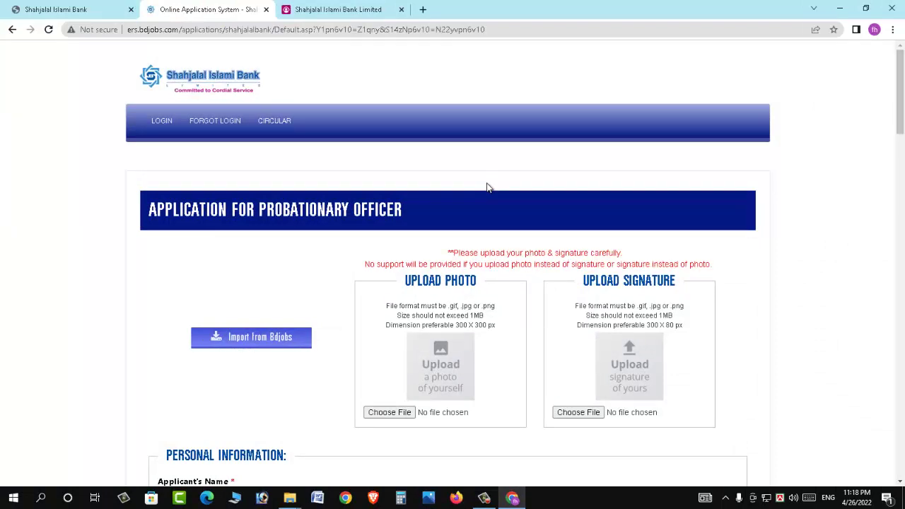
scroll(432, 196, "down", 2)
scroll(429, 212, "down", 2)
Clear stray text highlights on the form and begin choosing the photo file
left_click_drag(484, 174, 424, 185)
left_click(428, 201)
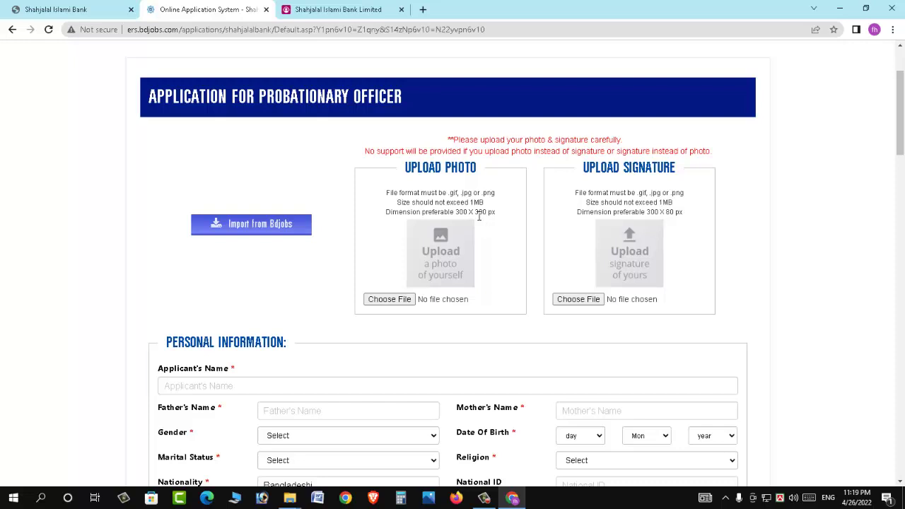
left_click_drag(605, 167, 652, 168)
left_click(608, 203)
left_click_drag(650, 212, 668, 213)
left_click(680, 212)
left_click(394, 299)
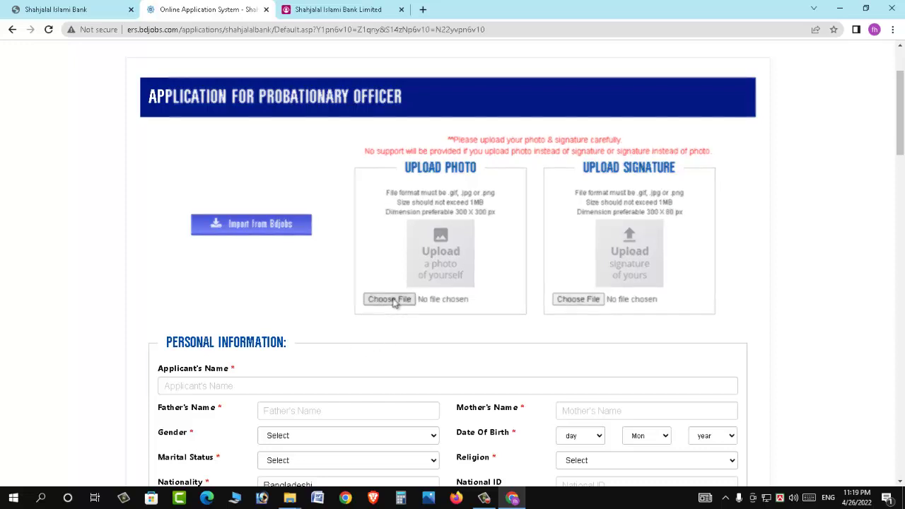
Upload the applicant's photo from the Desktop, skipping cropping
left_click(597, 145)
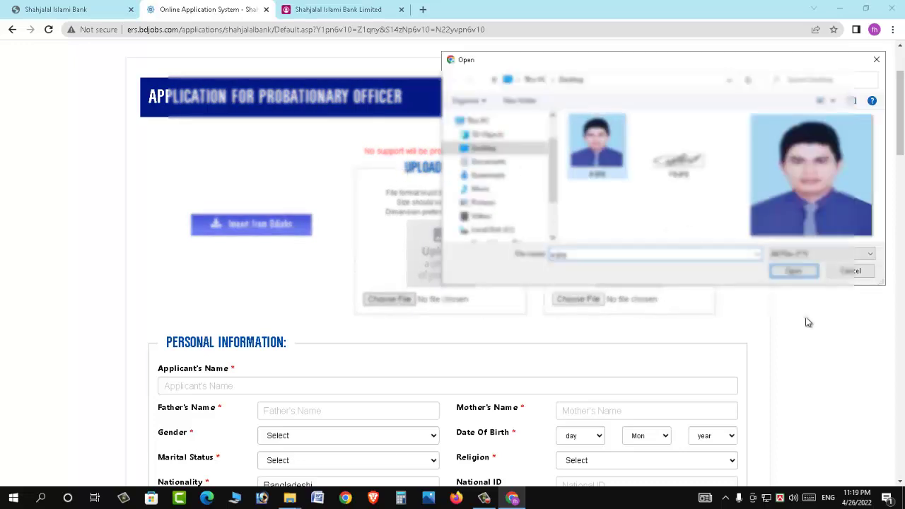
left_click(792, 273)
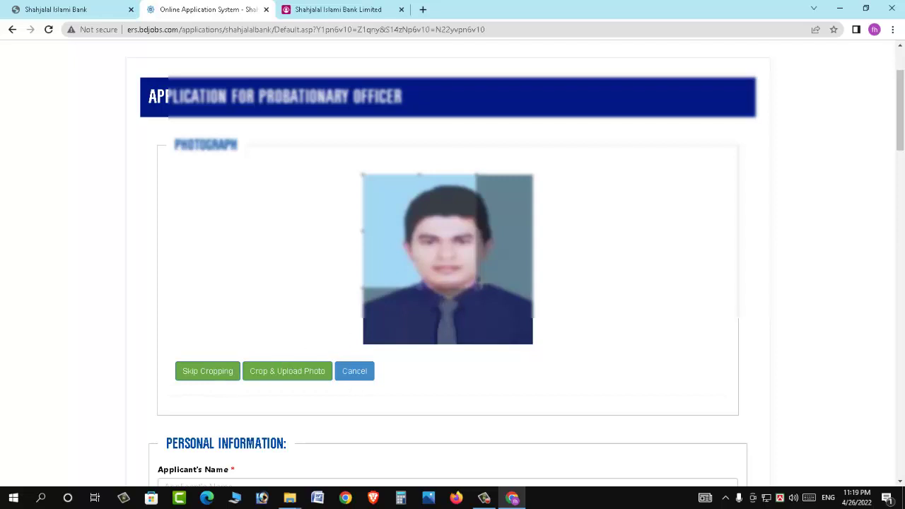
left_click_drag(476, 288, 525, 344)
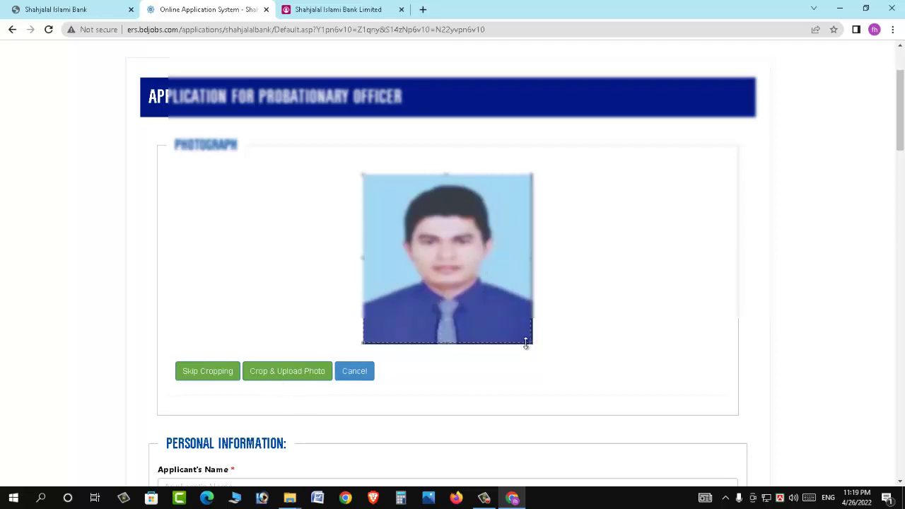
left_click(205, 374)
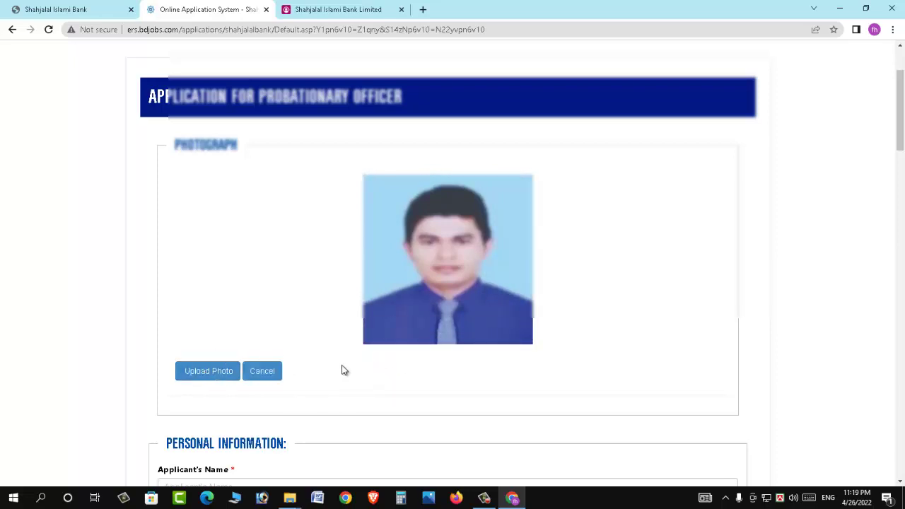
left_click(216, 373)
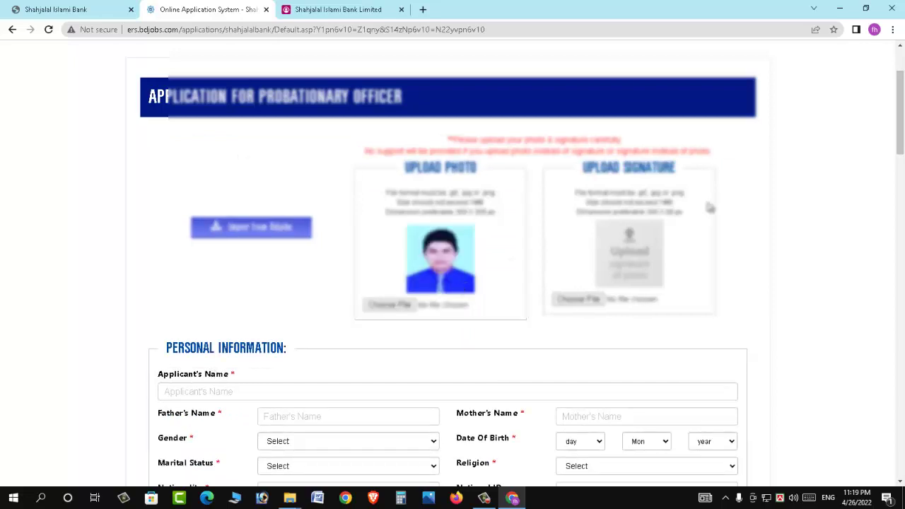
Upload the signature image without cropping, then scroll down to personal information
left_click(597, 300)
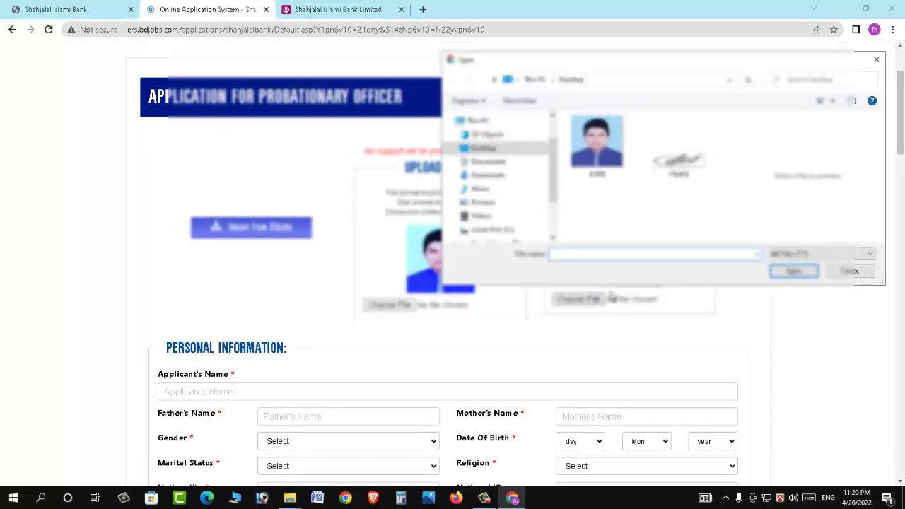
left_click(795, 271)
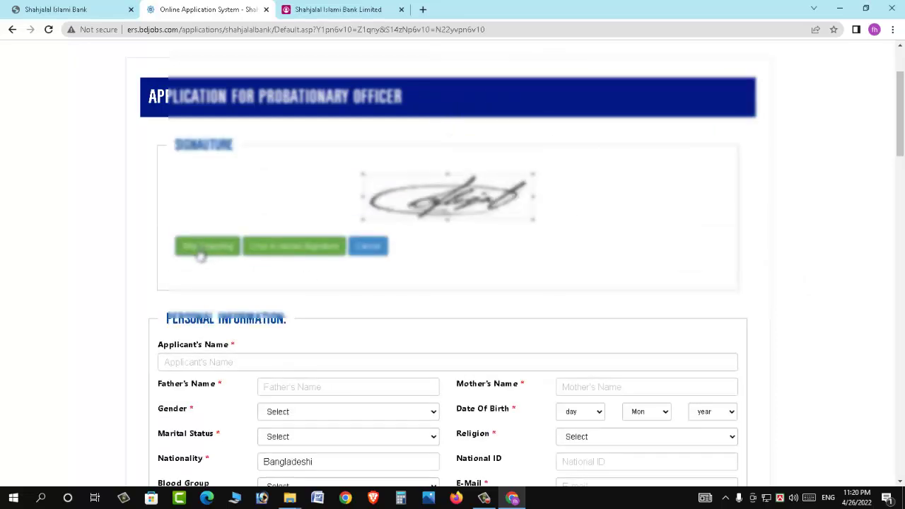
left_click(203, 255)
left_click(218, 247)
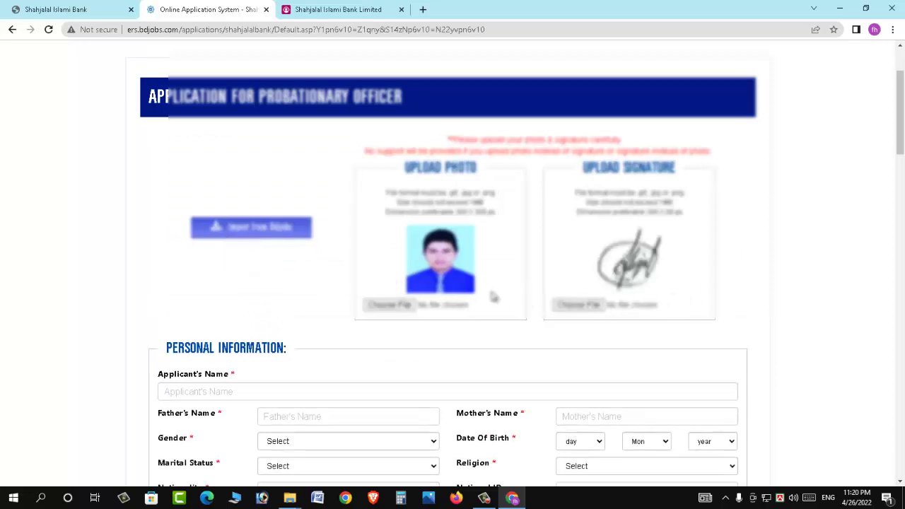
scroll(494, 297, "down", 1)
scroll(494, 297, "down", 3)
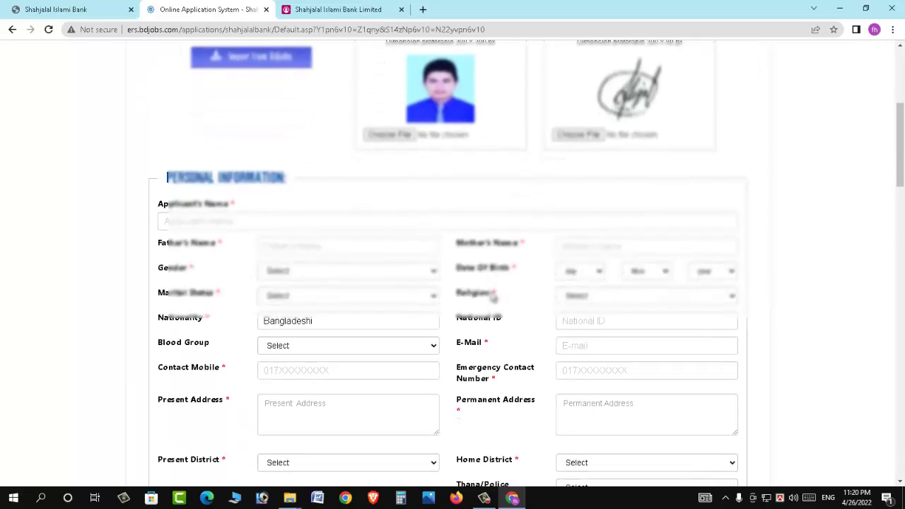
Enter the applicant's name, father's name and mother's name
scroll(283, 255, "down", 1)
left_click(300, 106)
key("Tab")
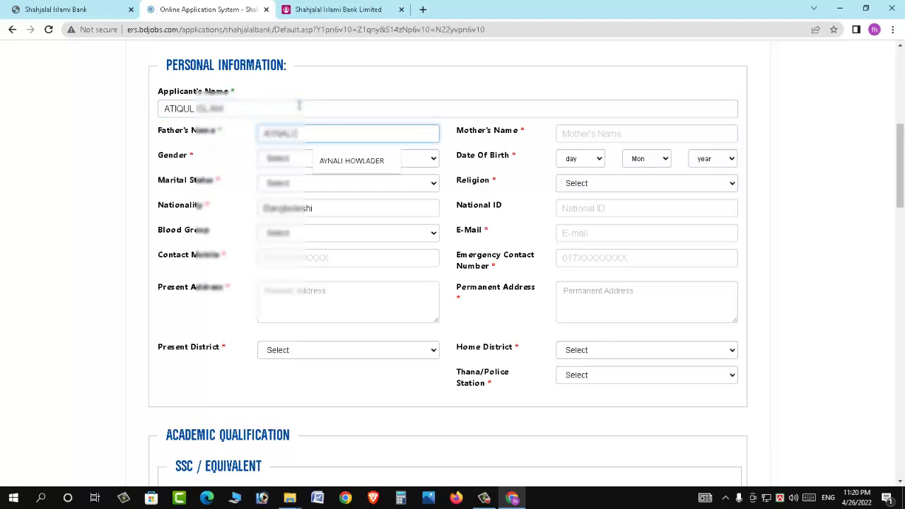
key("Tab")
key("Tab")
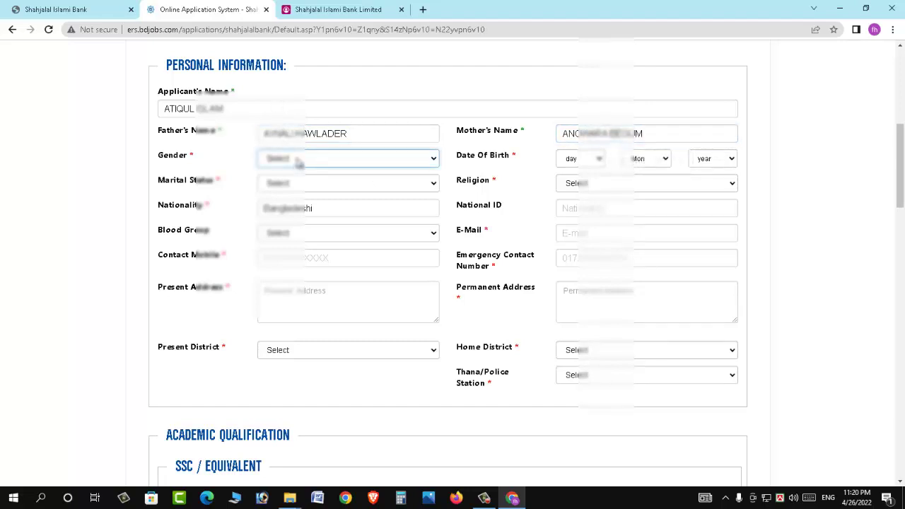
Select the applicant's gender, marital status and blood group
left_click(298, 163)
left_click(291, 192)
left_click(290, 184)
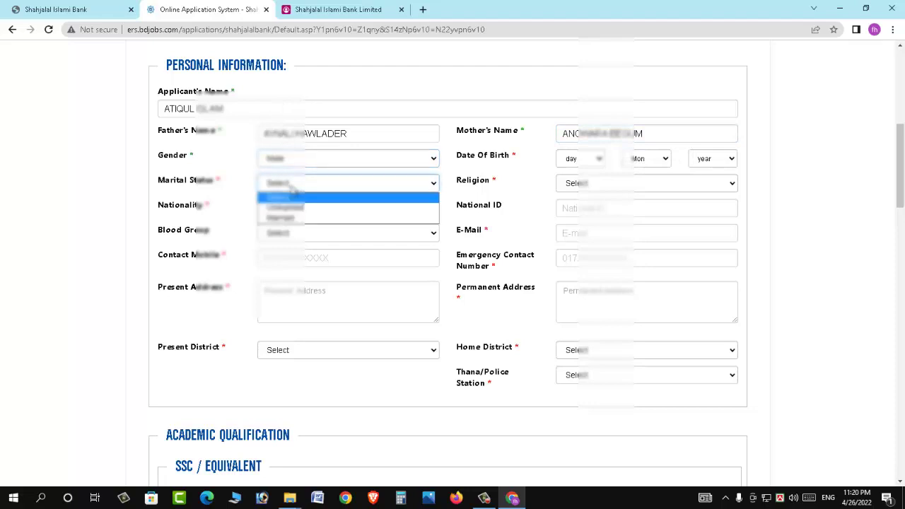
left_click(301, 209)
left_click(299, 209)
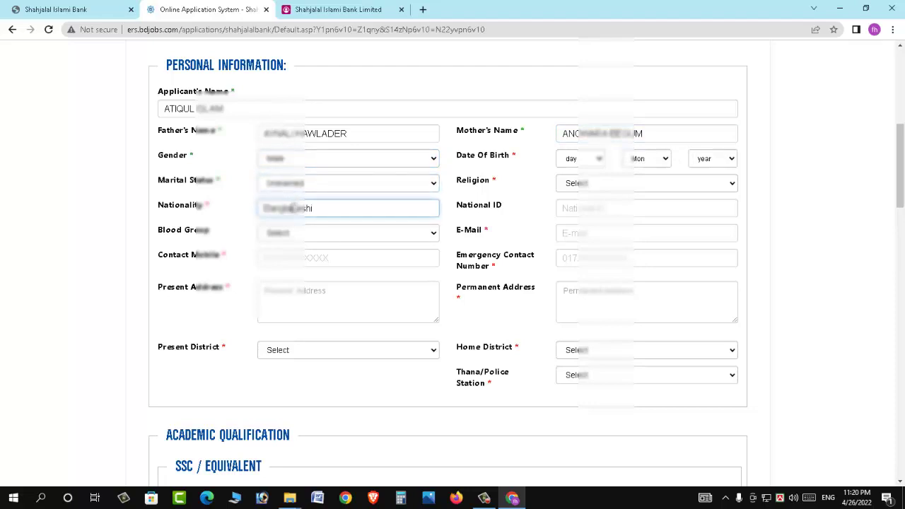
left_click(306, 239)
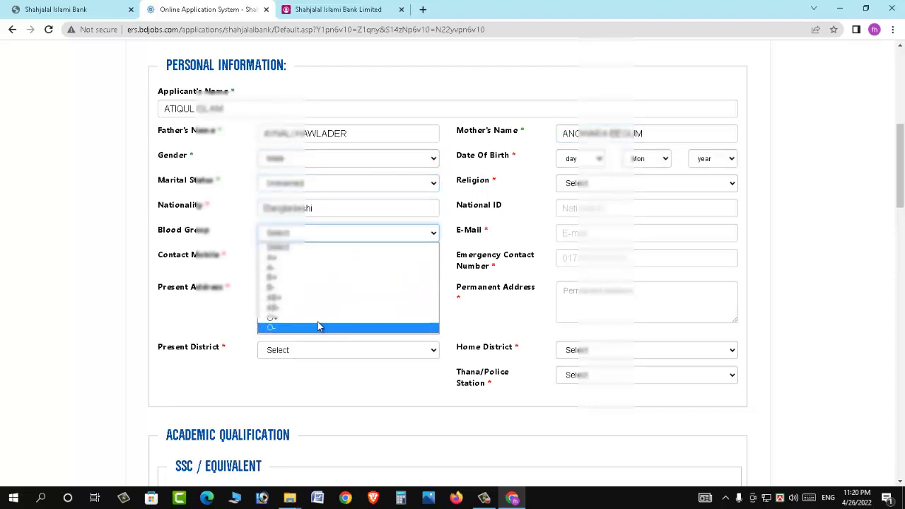
left_click(317, 327)
Enter the contact mobile number and present address, with Dhaka as present district
left_click(311, 263)
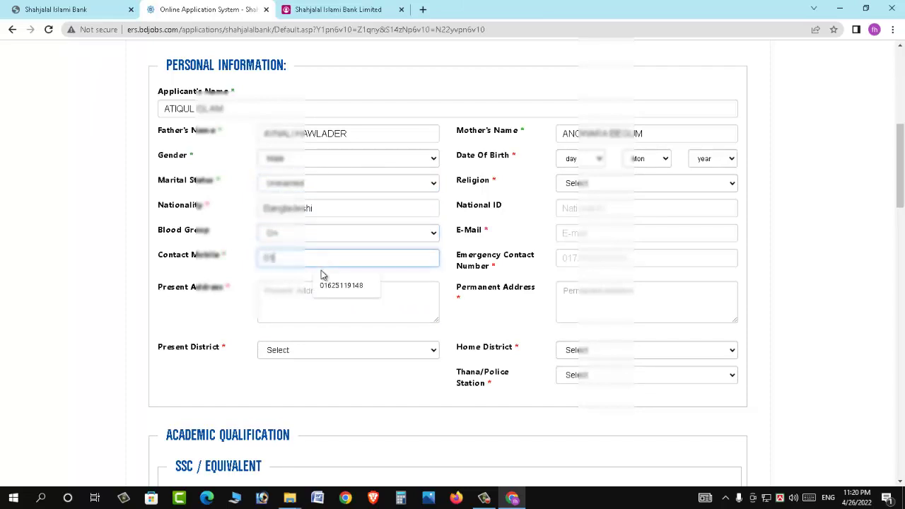
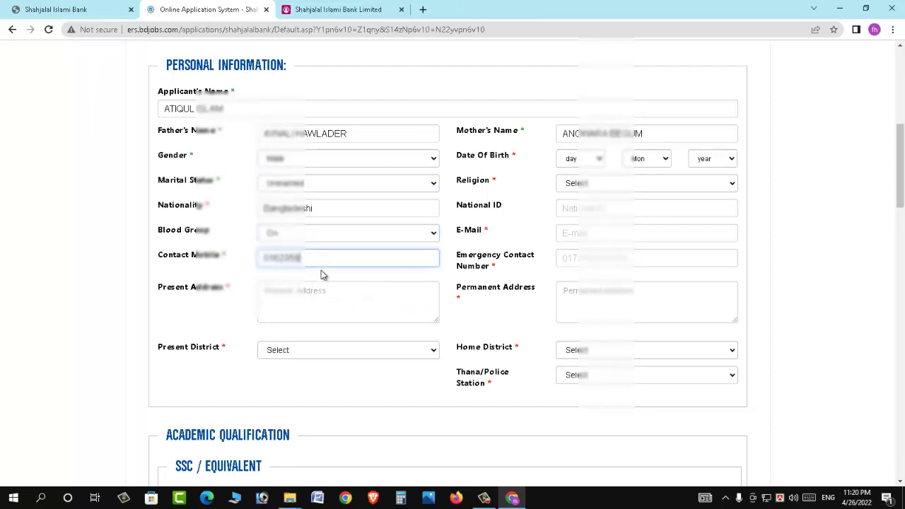
left_click(321, 301)
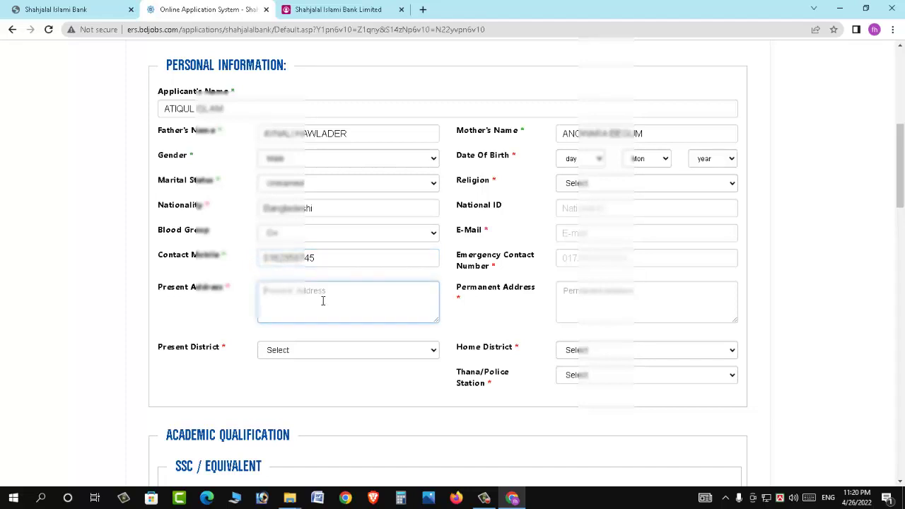
key("Tab")
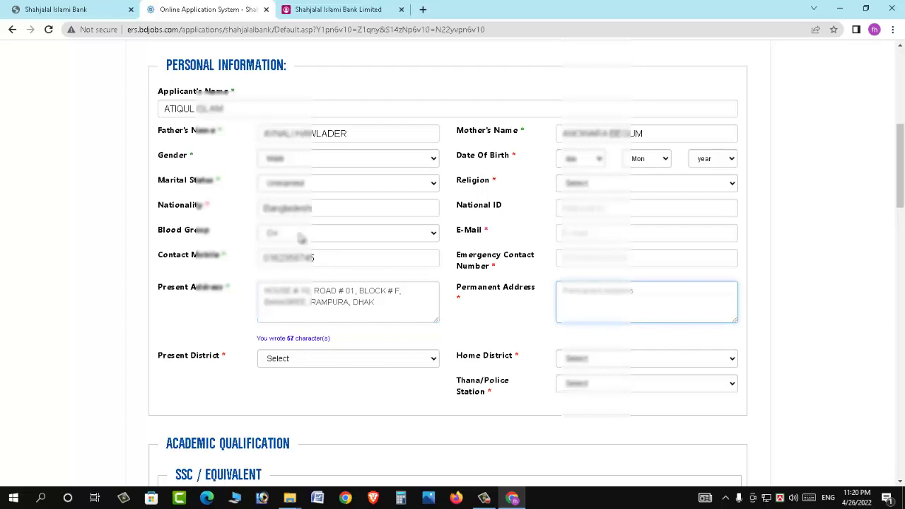
left_click(301, 359)
key("d")
key("Return")
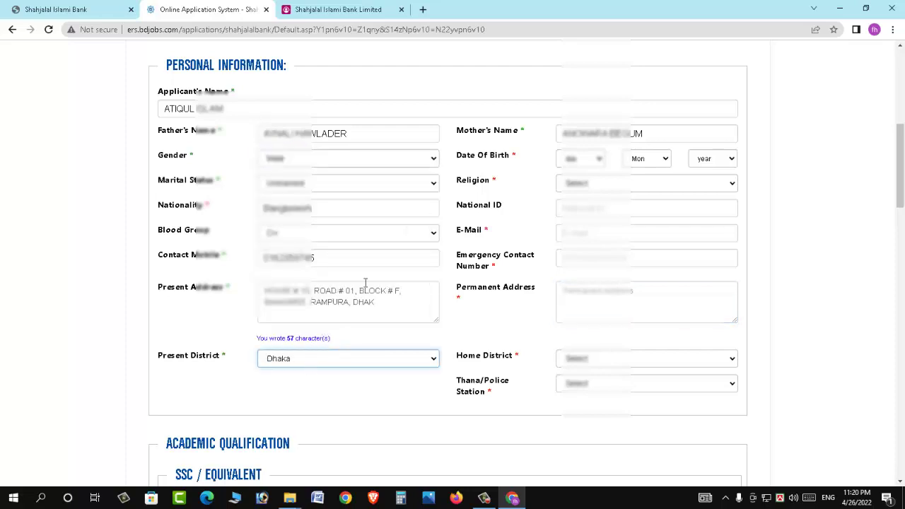
Set the date of birth to the chosen day in Jun 1994
left_click(571, 159)
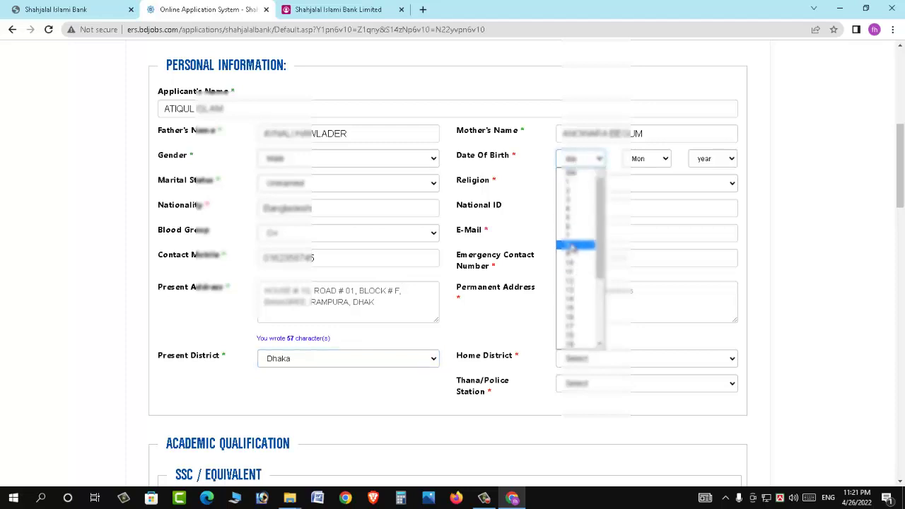
left_click(572, 246)
left_click(647, 159)
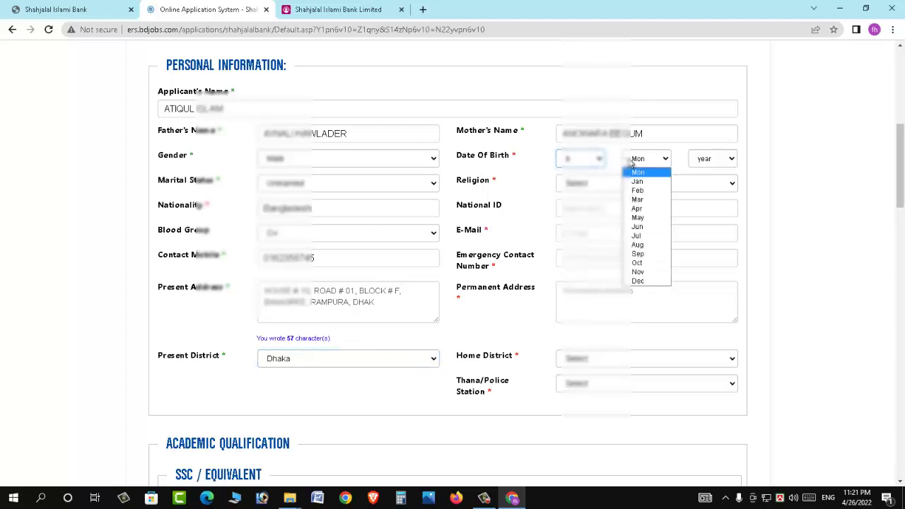
left_click(645, 226)
left_click(710, 162)
type("1994")
key("Return")
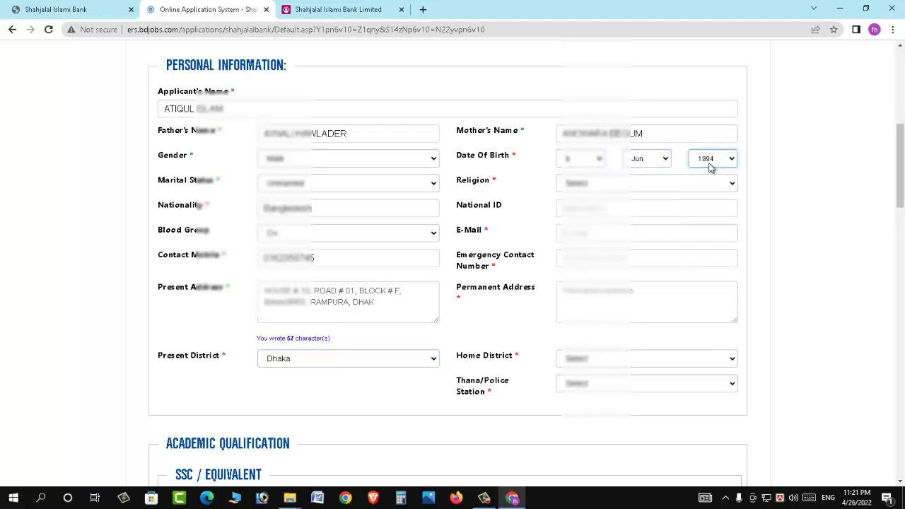
Choose the religion, enter the National ID, autofill the e-mail and add the emergency contact number
left_click(621, 188)
left_click(620, 206)
left_click(607, 206)
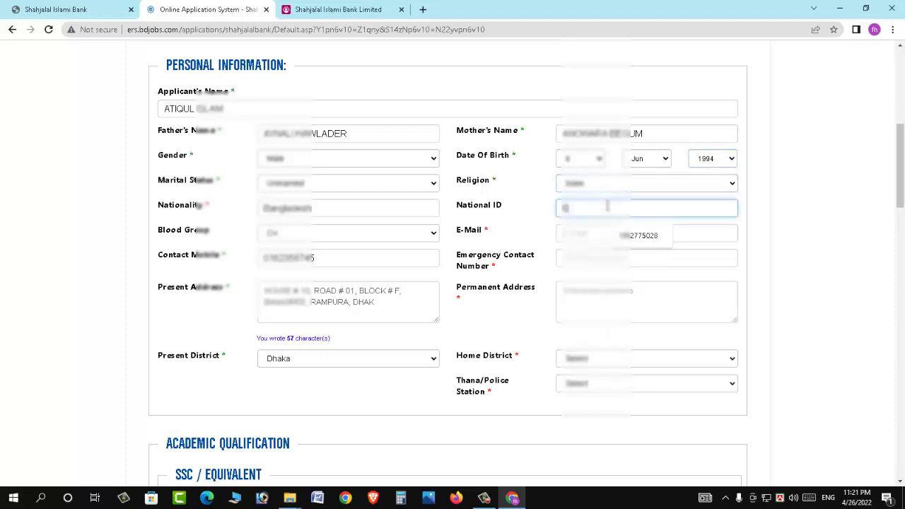
left_click(585, 232)
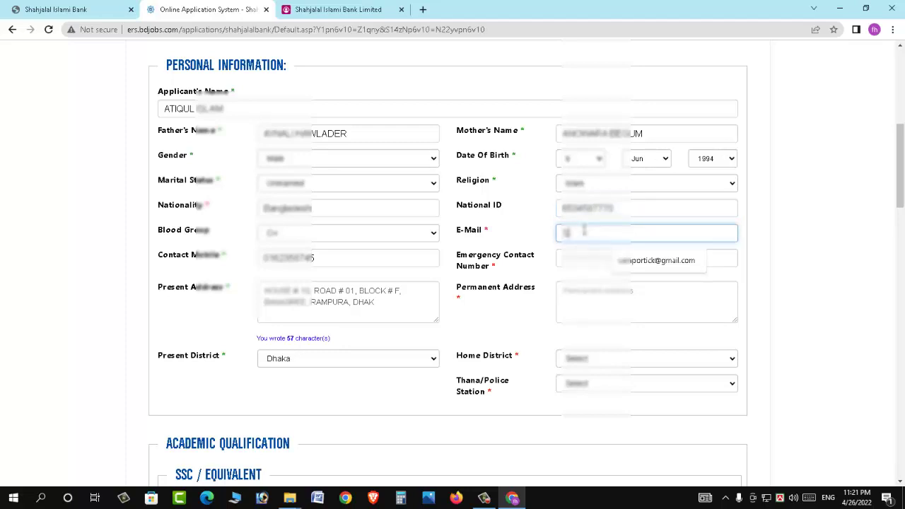
left_click(586, 260)
left_click(586, 259)
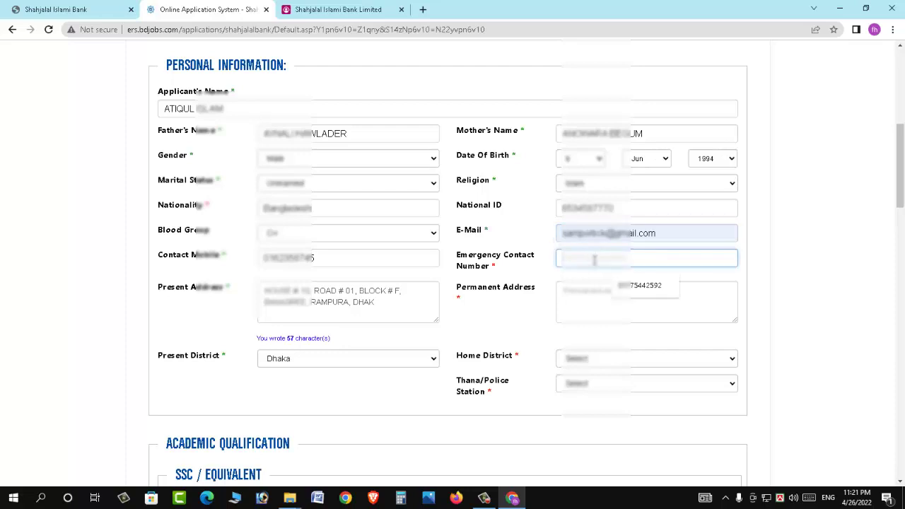
Fill the permanent address from autofill and select the home district and thana
left_click(607, 297)
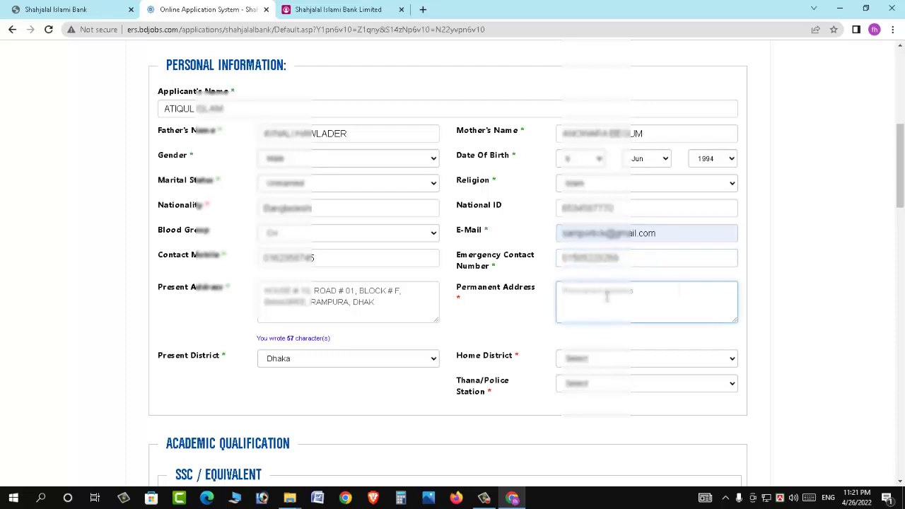
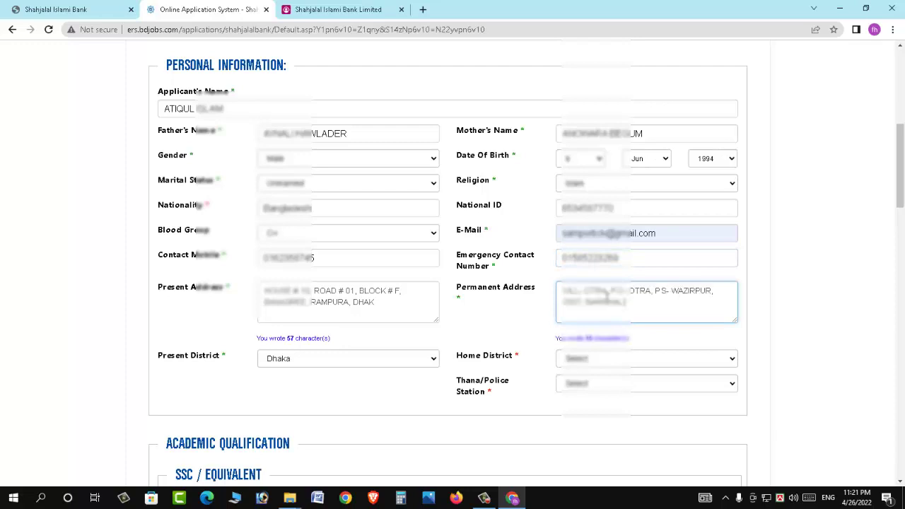
left_click(604, 361)
key("Down")
key("Return")
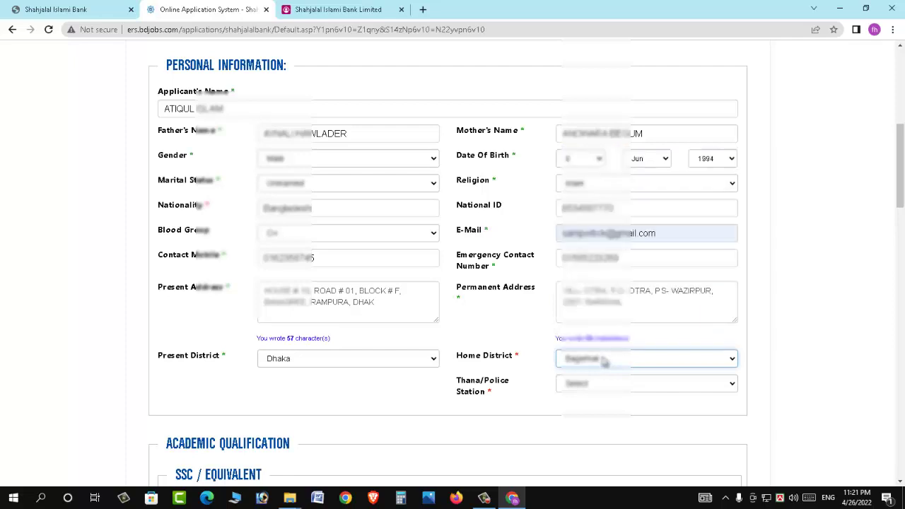
left_click(605, 361)
key("Down")
key("Down")
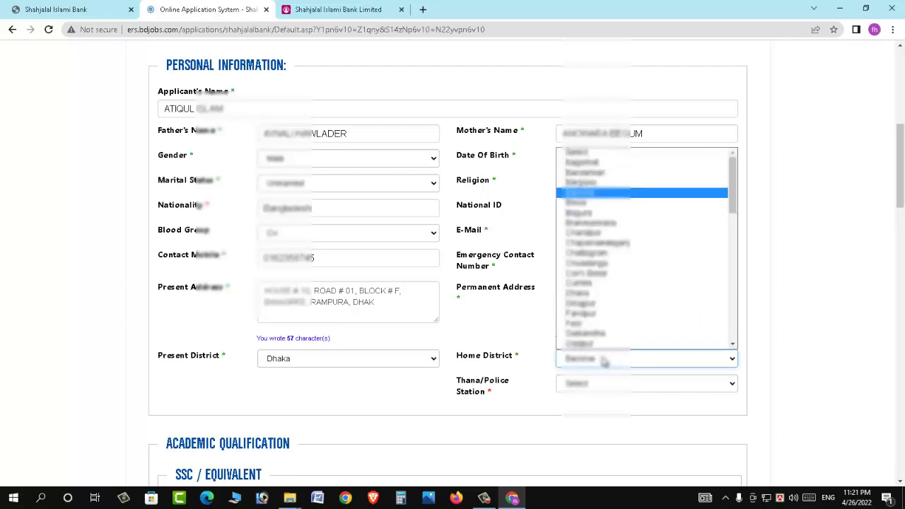
key("Return")
left_click(608, 385)
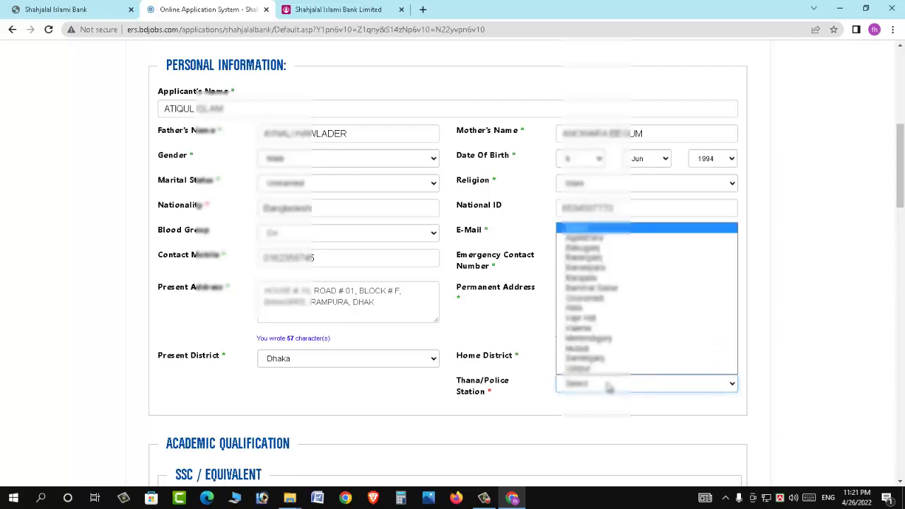
left_click(608, 368)
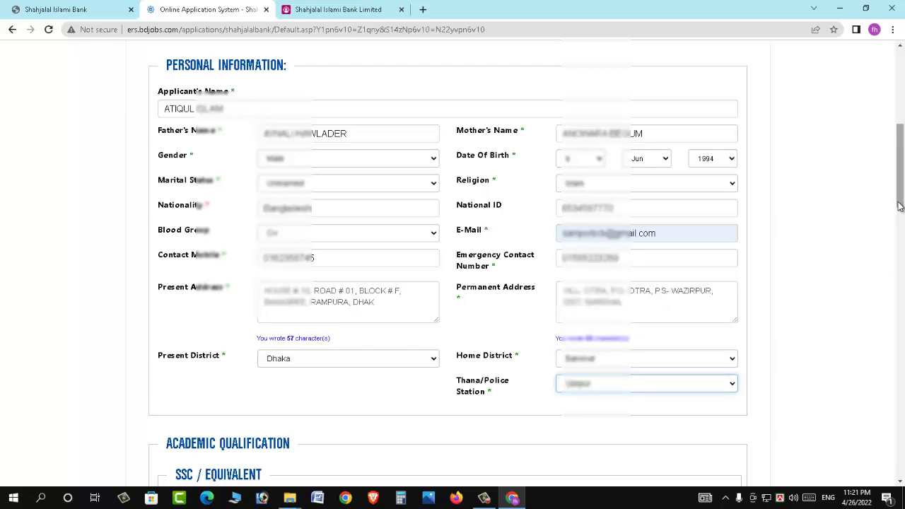
scroll(902, 176, "down", 1)
In SSC, choose exam SSC, the suggested institute, the board, Science group and passing year
scroll(903, 179, "down", 5)
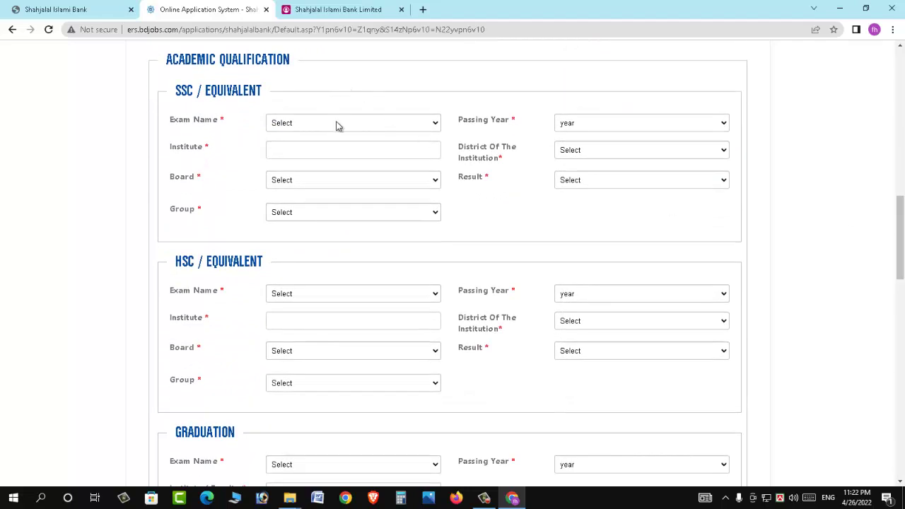
left_click(339, 130)
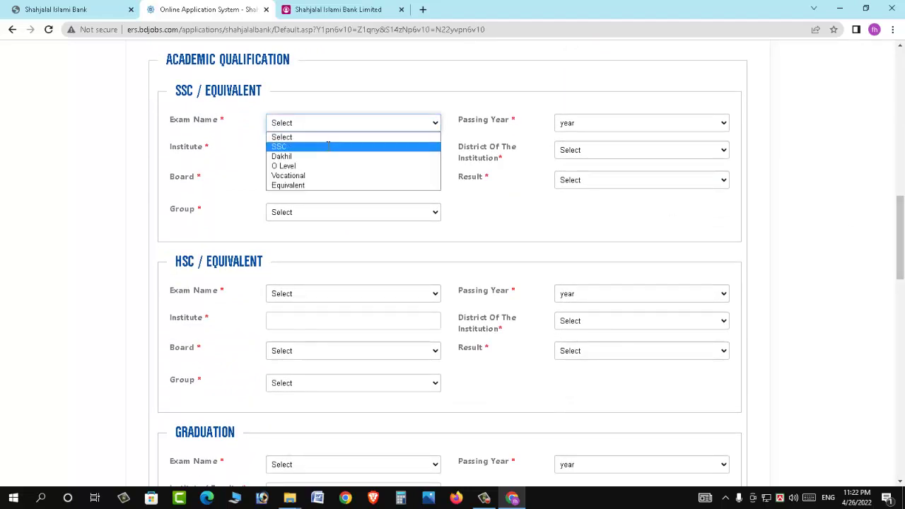
left_click(330, 145)
left_click(368, 149)
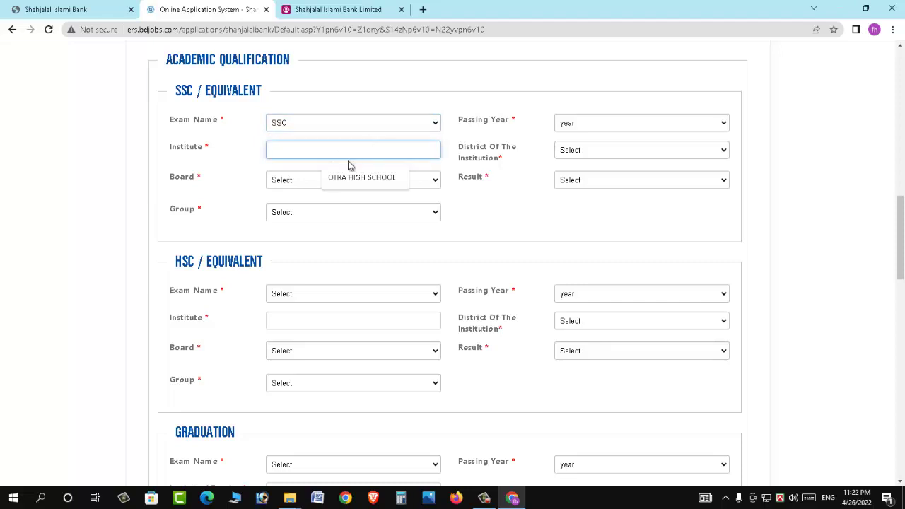
left_click(350, 176)
left_click(318, 185)
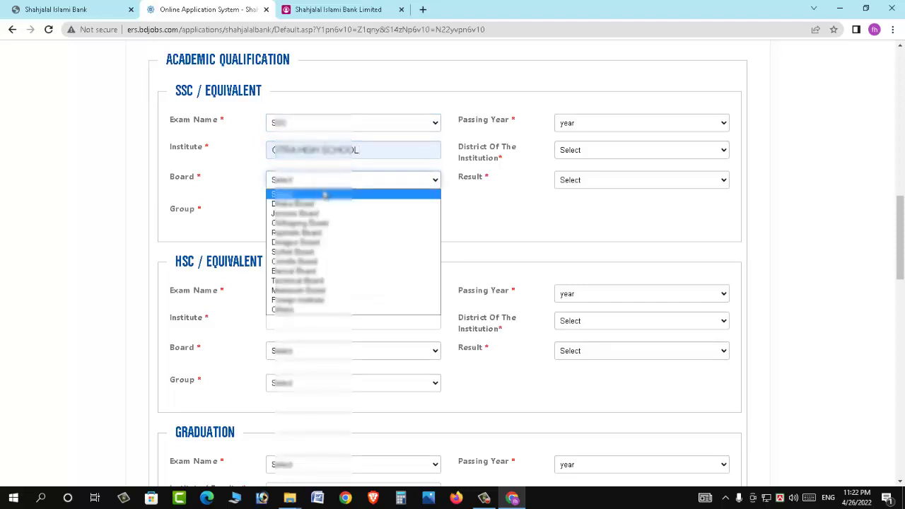
left_click(327, 193)
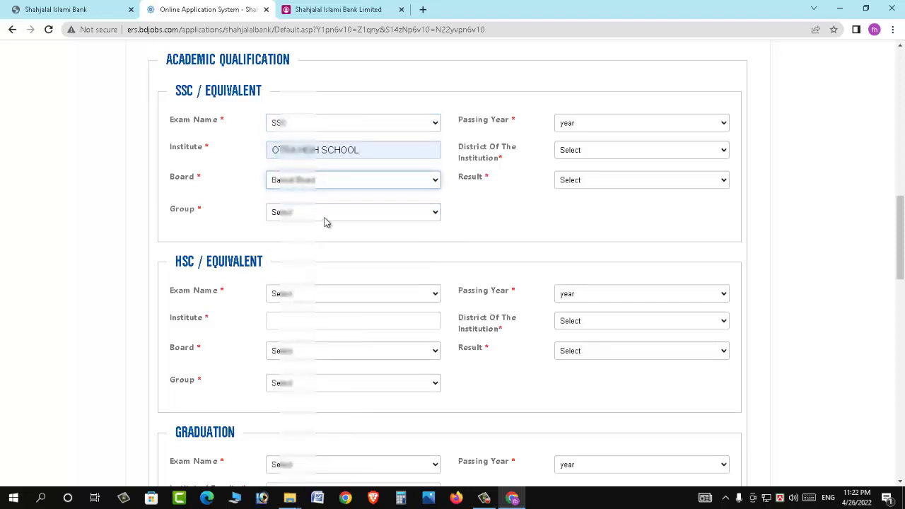
left_click(316, 215)
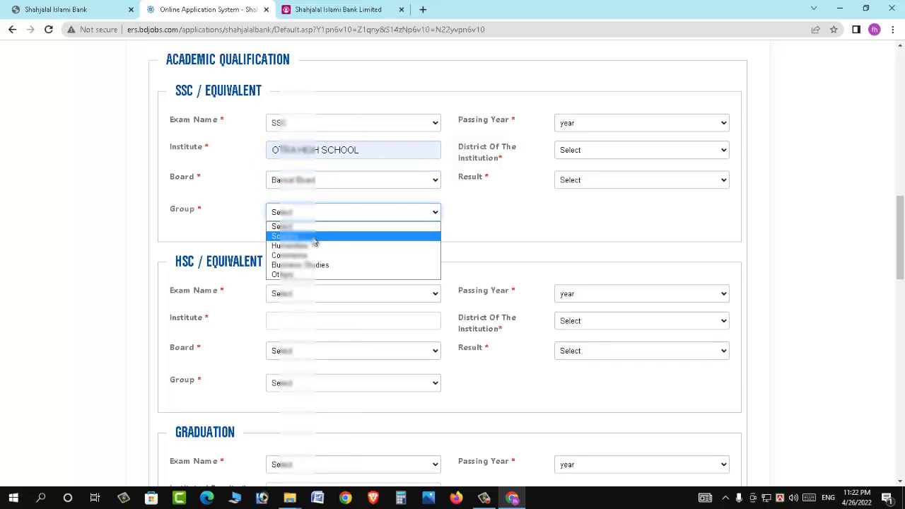
left_click(316, 236)
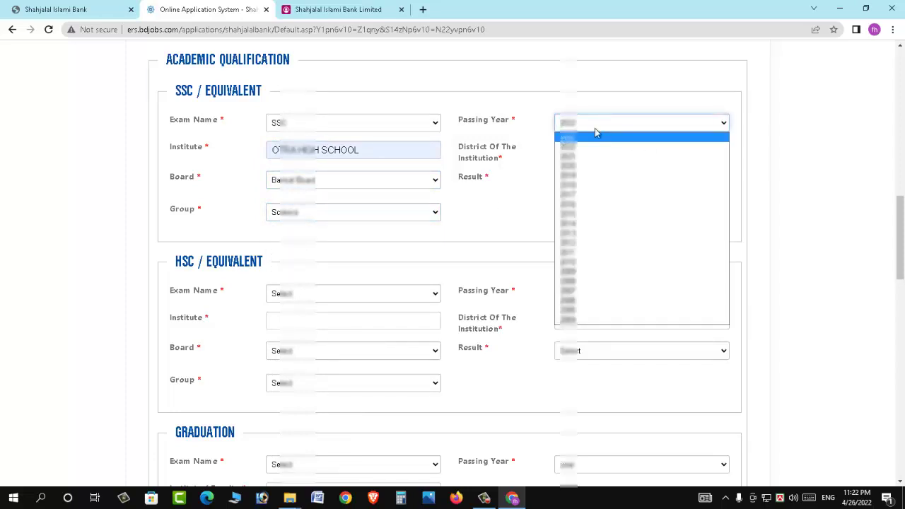
key("Down")
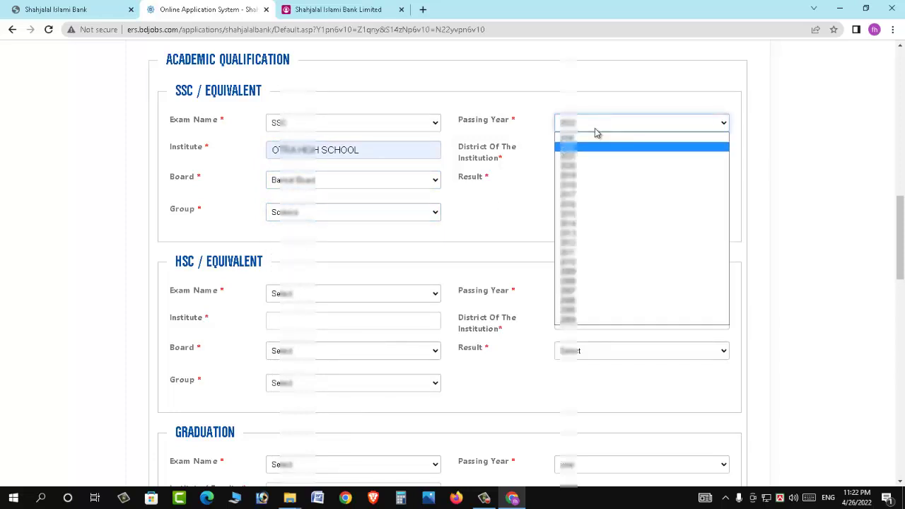
left_click(587, 141)
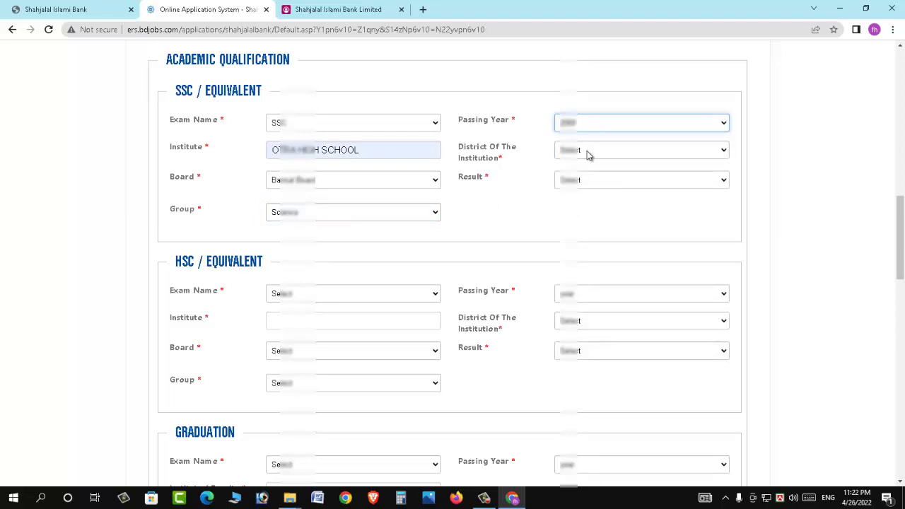
Set the SSC institution district to Barishal
left_click(588, 152)
key("d")
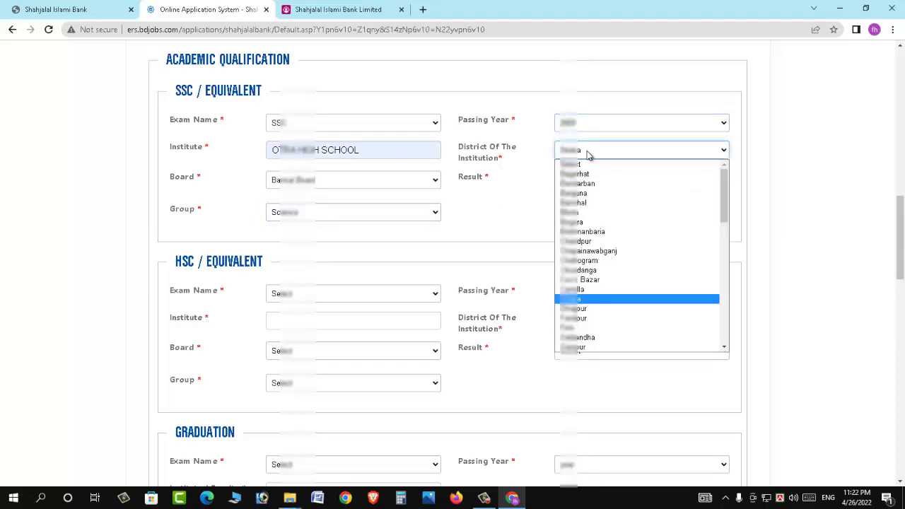
key("Return")
left_click(587, 150)
key("b")
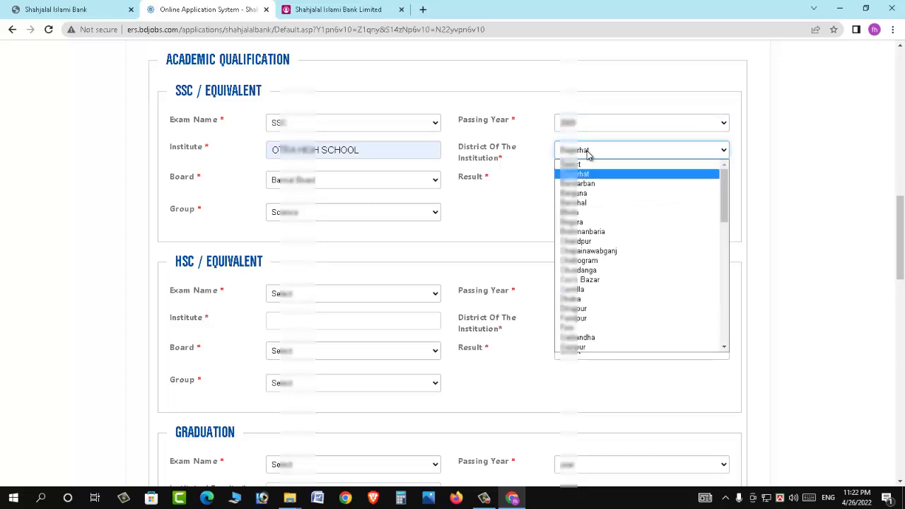
key("Return")
left_click(588, 150)
key("b")
key("b")
key("b")
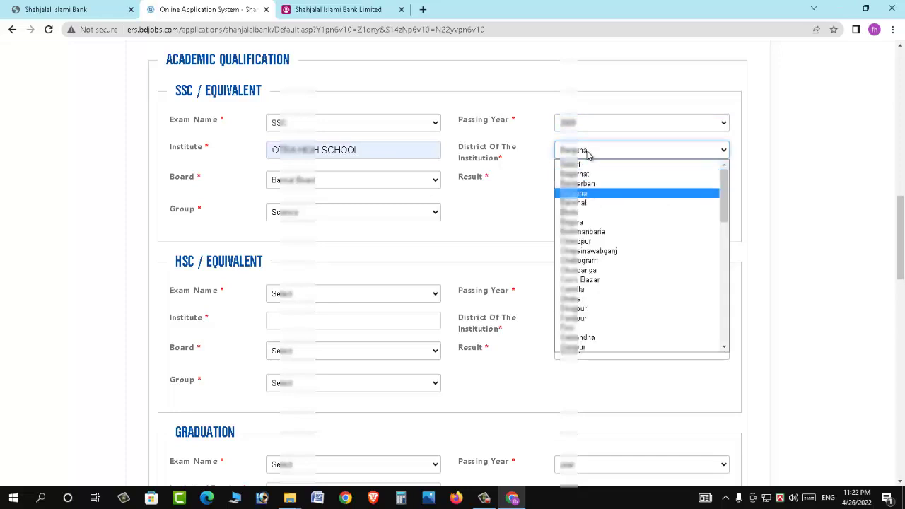
key("Return")
Record the SSC result as Grade with CGPA 5.00 and its scale
left_click(613, 183)
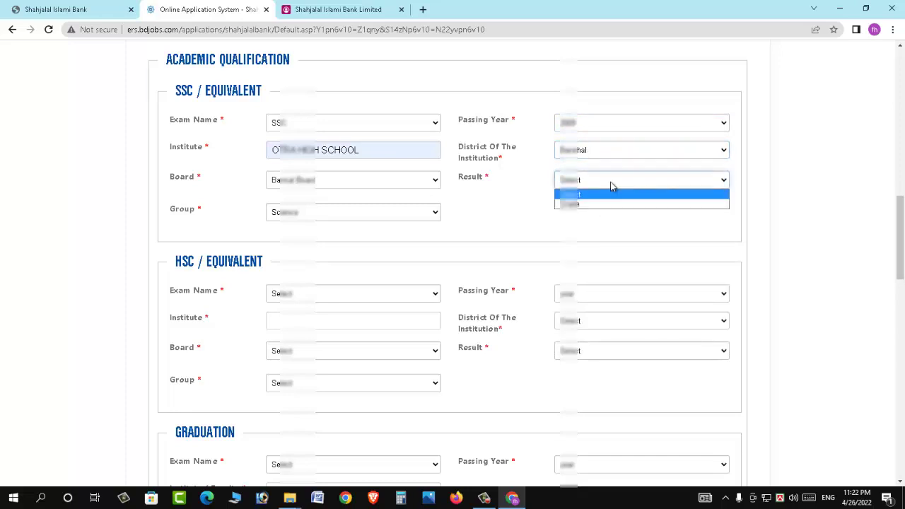
left_click(598, 205)
left_click(587, 220)
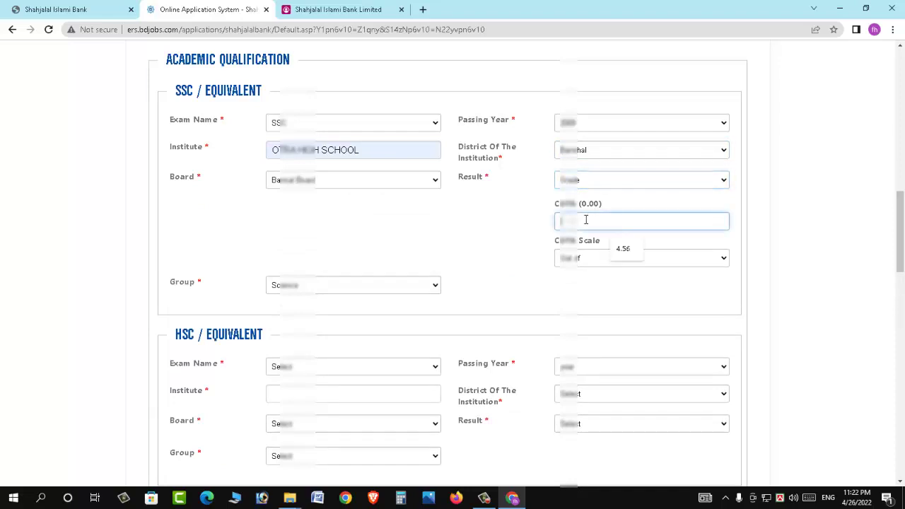
type("5.00")
left_click(619, 260)
left_click(601, 281)
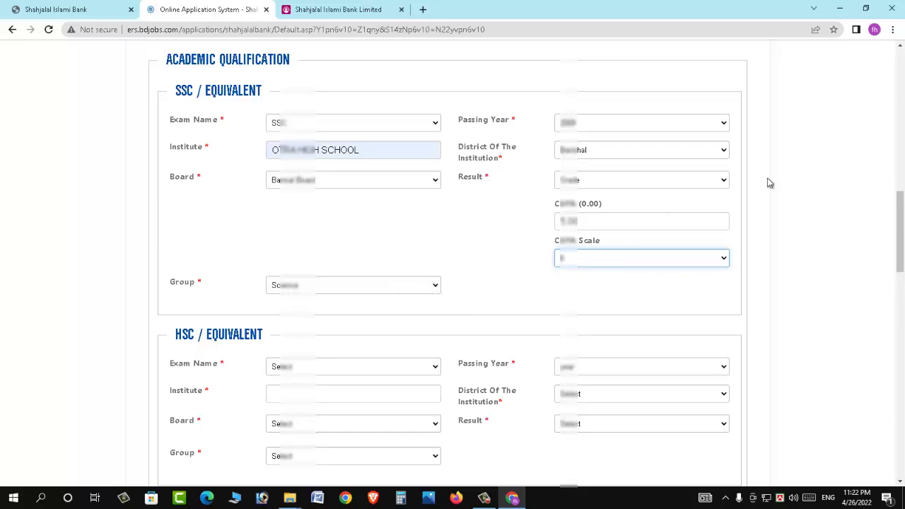
left_click_drag(902, 223, 902, 276)
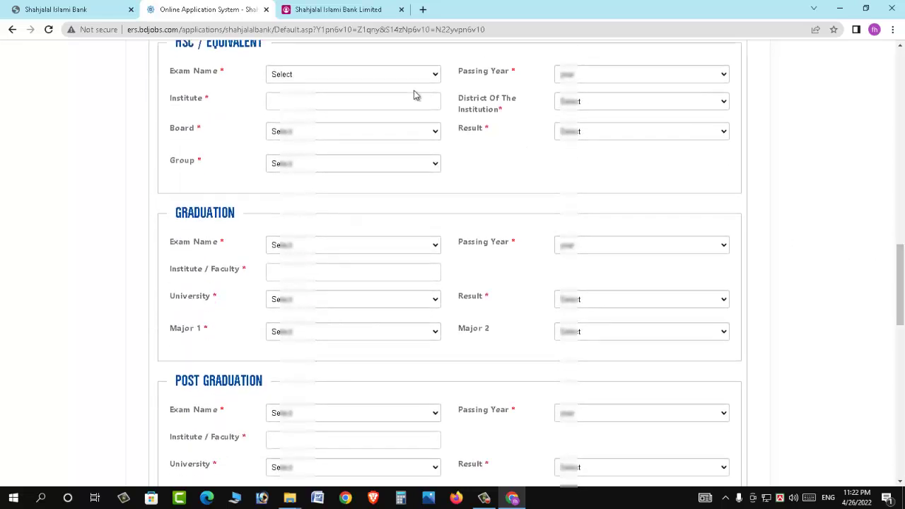
In HSC, choose exam HSC, the suggested college, Barisal Board, Science group and passing year 2013
left_click(308, 77)
left_click(314, 95)
left_click(319, 102)
left_click(358, 130)
left_click(313, 133)
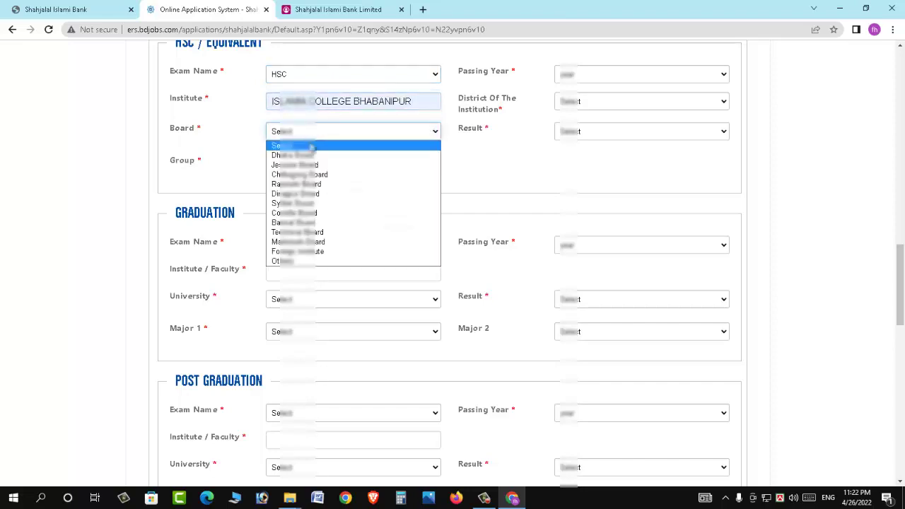
left_click(322, 222)
left_click(315, 163)
left_click(319, 188)
left_click(596, 76)
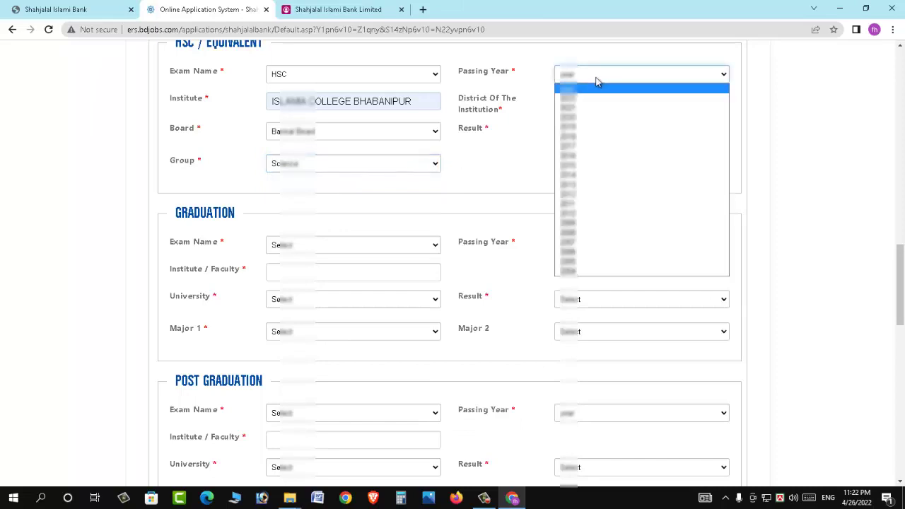
type("2013")
key("Return")
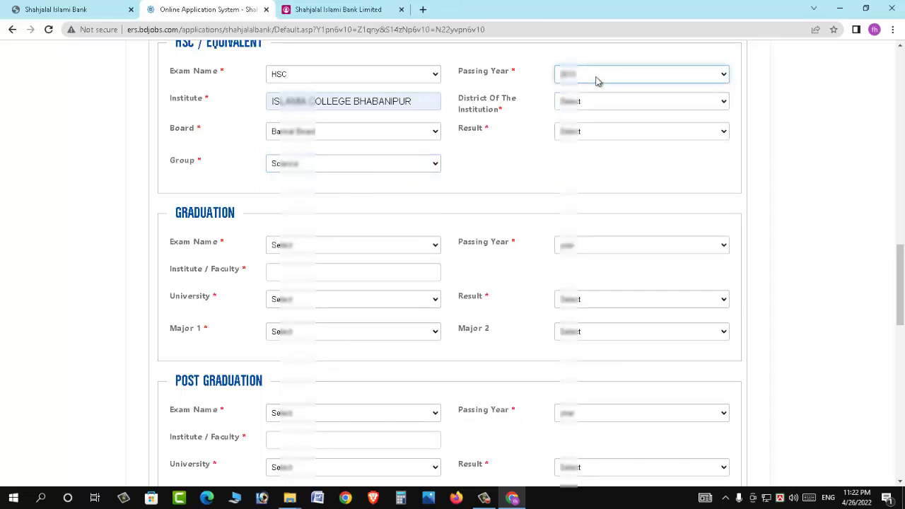
Set the HSC institution district to Barishal and the result type to Grade
left_click(596, 102)
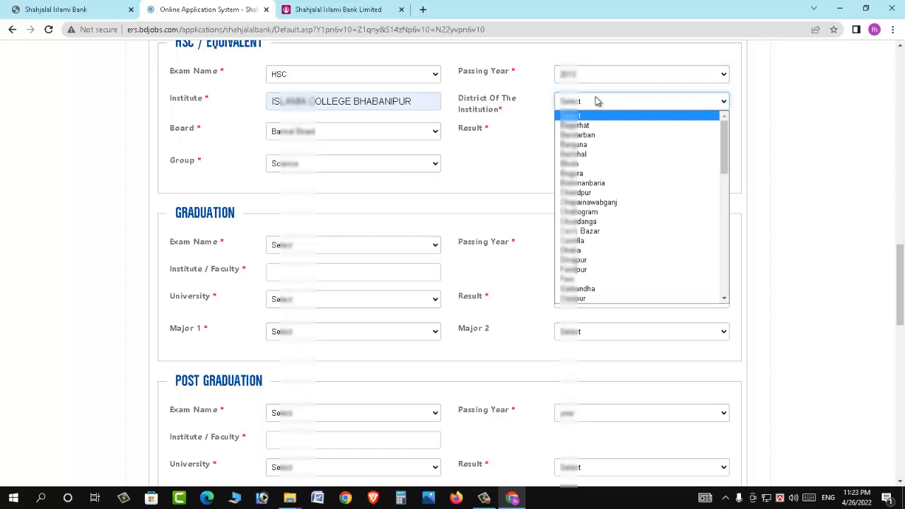
key("Down")
key("Down")
key("Down")
key("Down")
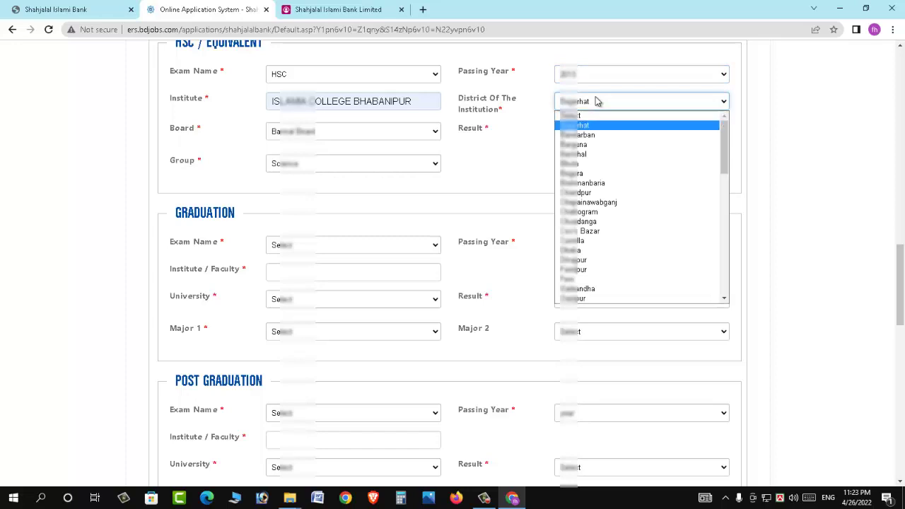
key("Return")
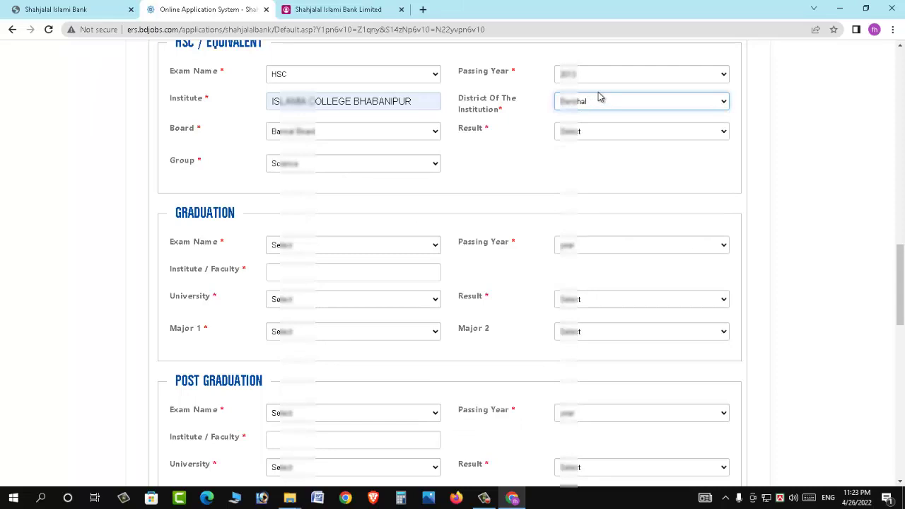
left_click(602, 133)
left_click(602, 155)
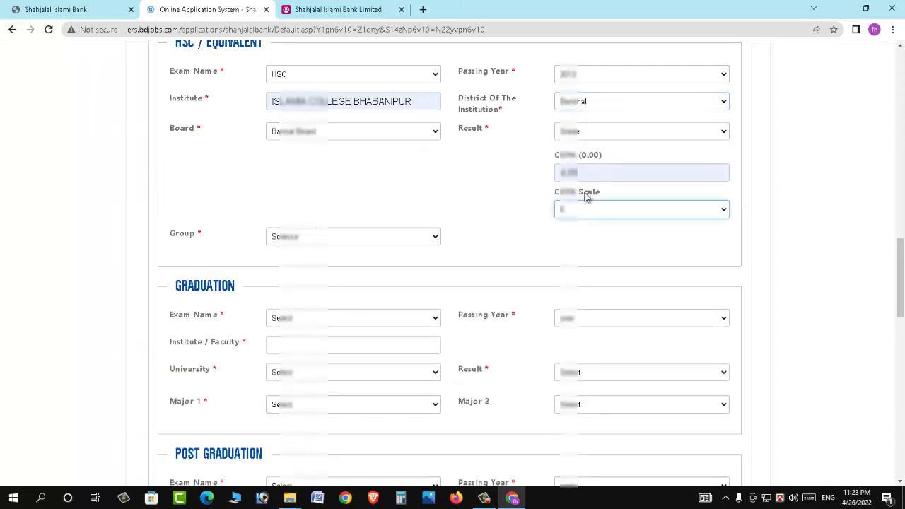
scroll(319, 250, "down", 2)
scroll(319, 251, "down", 2)
left_click(340, 92)
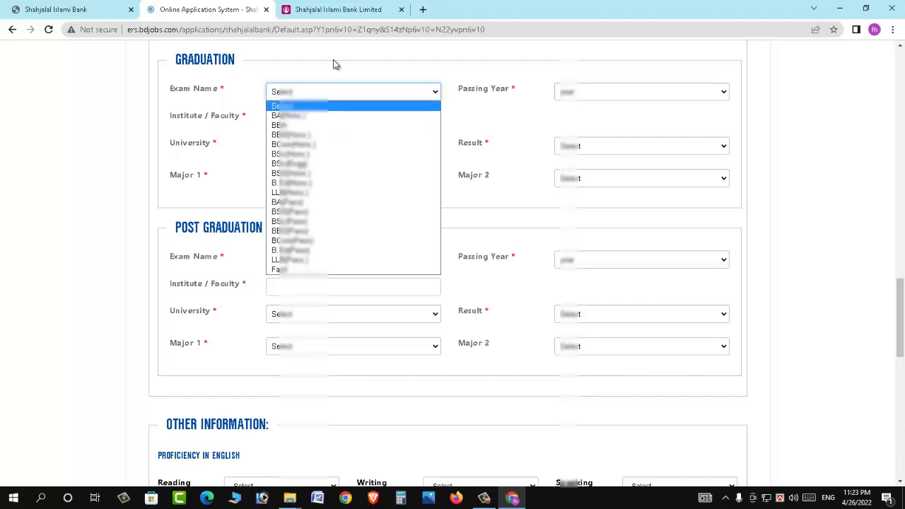
Choose the graduation exam, institute GOVT. TITUMIR COLLEGE and university National University
left_click(309, 125)
left_click(309, 120)
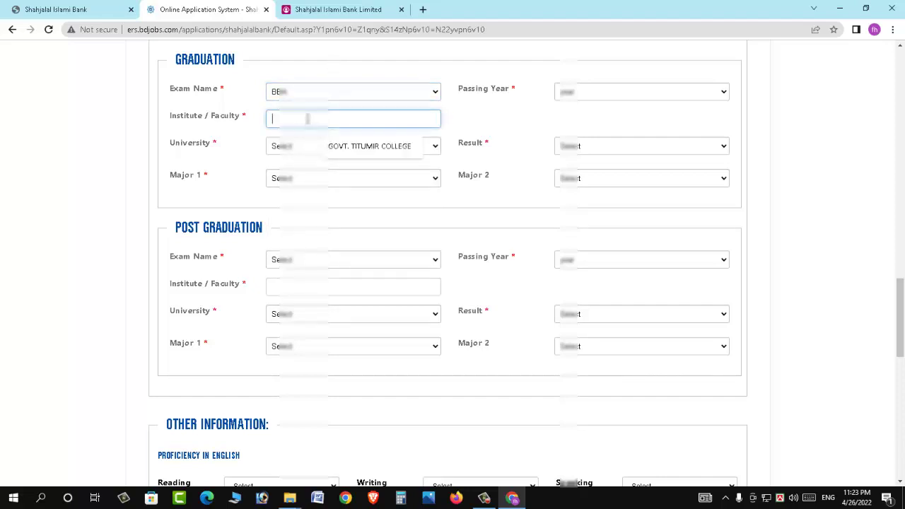
left_click(382, 146)
left_click(289, 147)
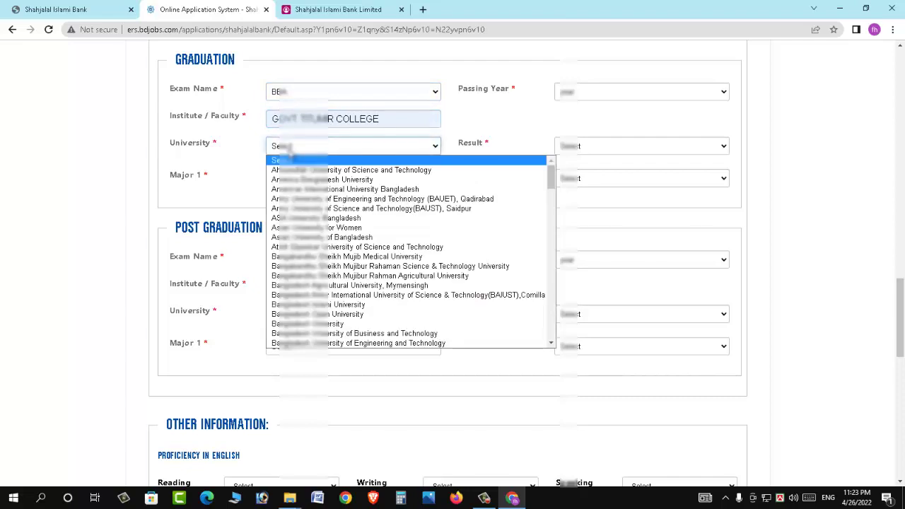
key("n")
key("Down")
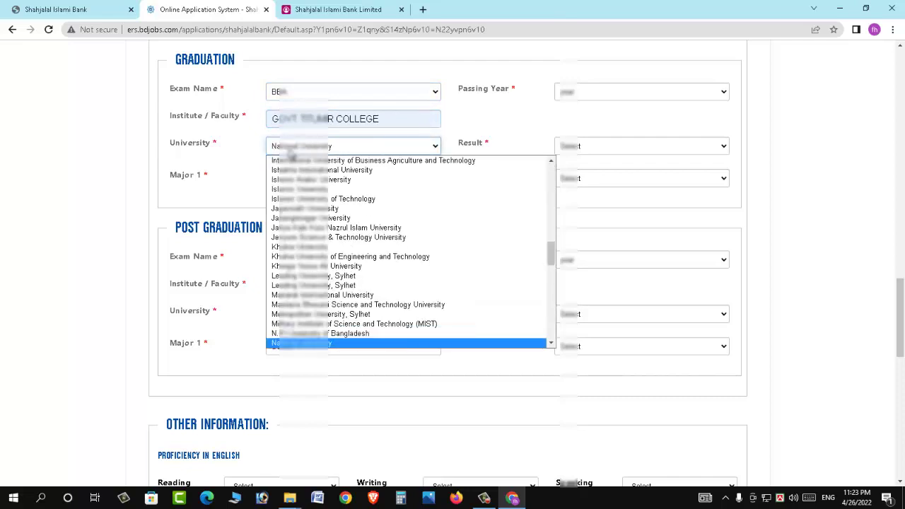
key("Return")
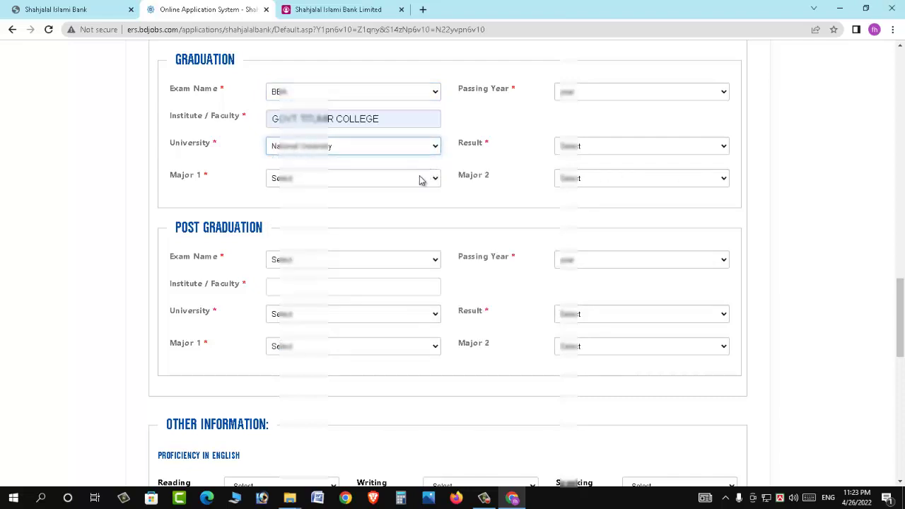
Set the graduation Major 1 to Accounting and choose the passing year
left_click(419, 179)
key("Down")
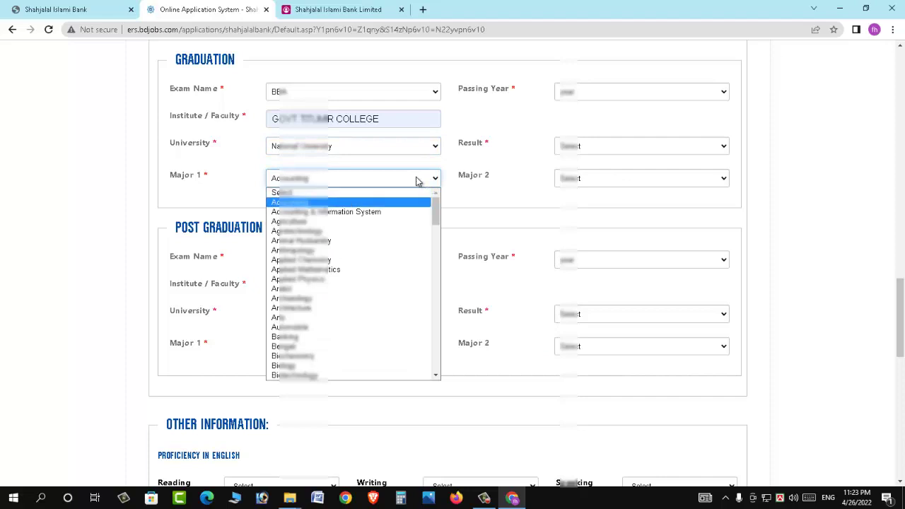
key("Return")
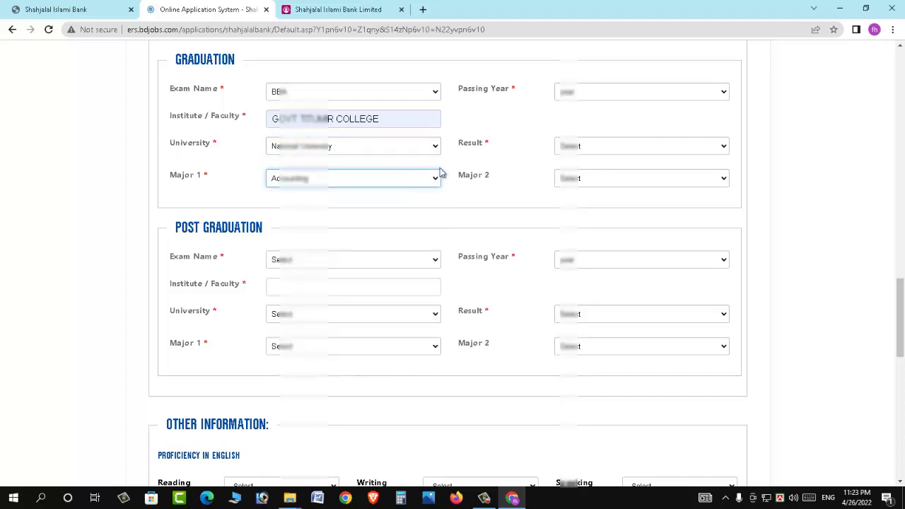
left_click(626, 90)
key("Down")
key("Down")
key("Down")
key("Down")
key("Down")
key("Down")
key("Down")
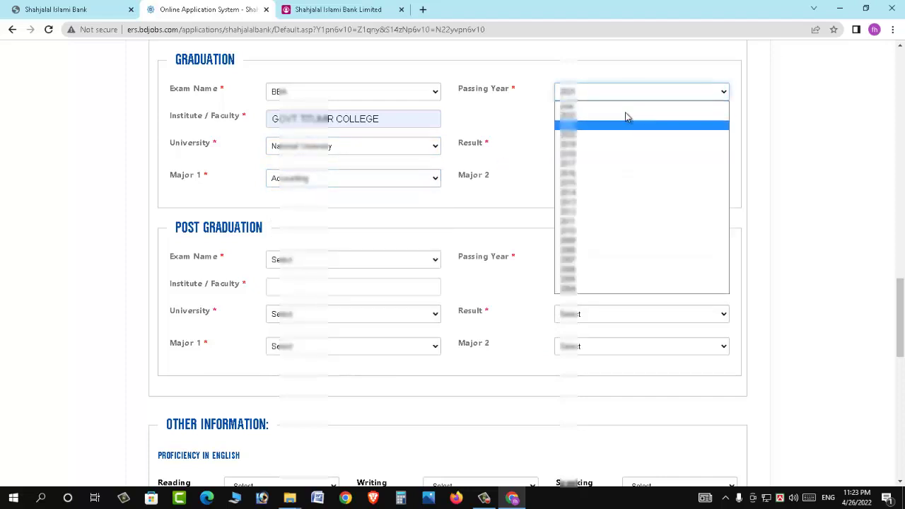
key("Return")
Record the graduation result as a grade with CGPA 3.02 and its scale
left_click(598, 150)
left_click(594, 176)
left_click(594, 190)
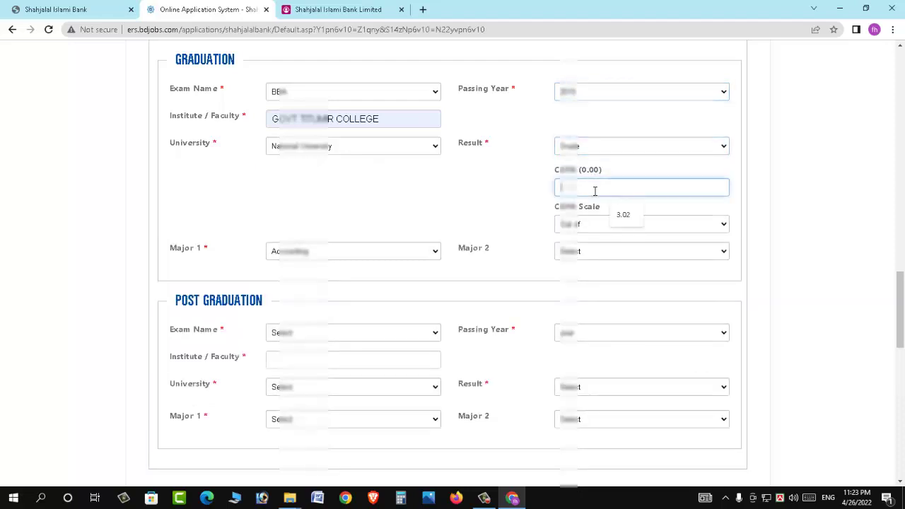
left_click(624, 216)
left_click(610, 223)
left_click(602, 257)
left_click(598, 259)
scroll(422, 249, "down", 3)
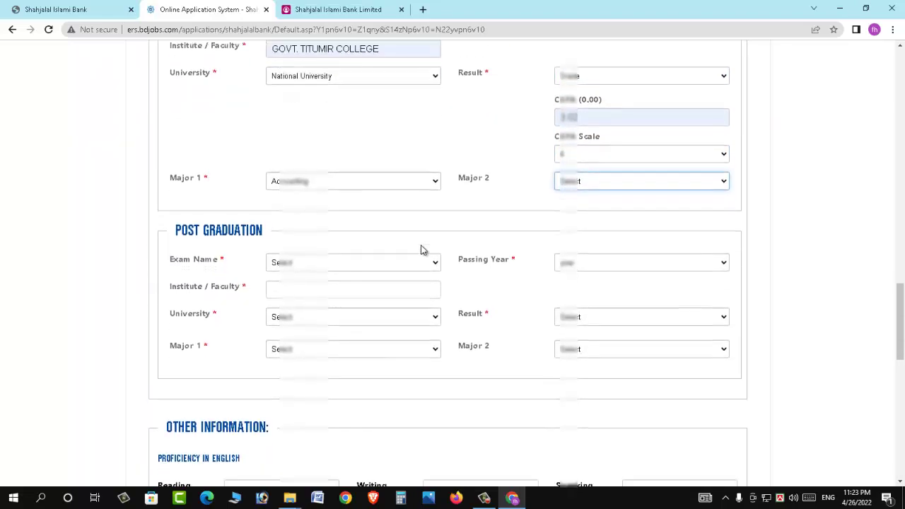
left_click(340, 105)
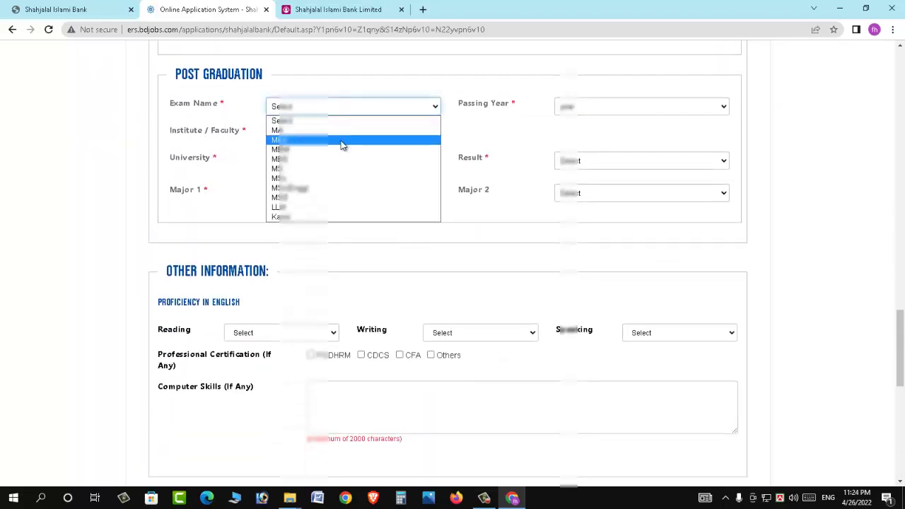
Choose the post graduation exam, GOVT. TITUMIR COLLEGE and National University
left_click(336, 140)
left_click(336, 138)
left_click(357, 158)
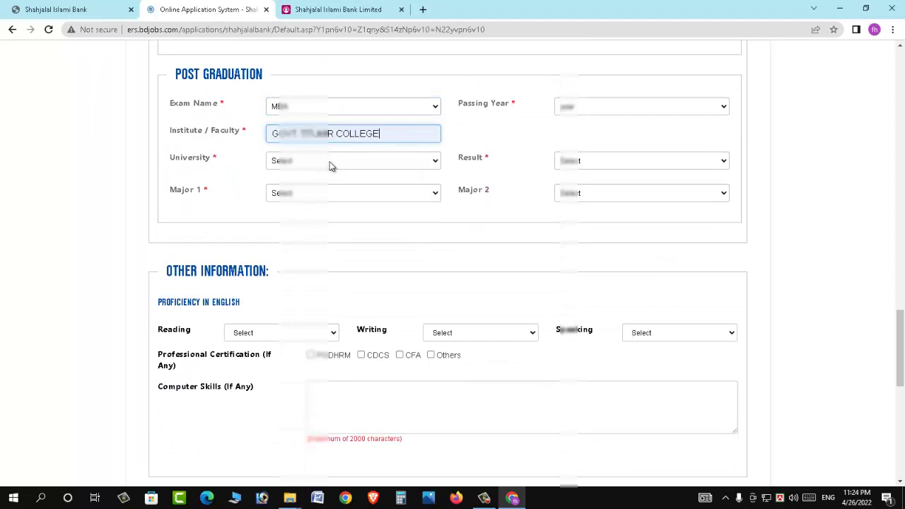
left_click(330, 162)
key("n")
key("Return")
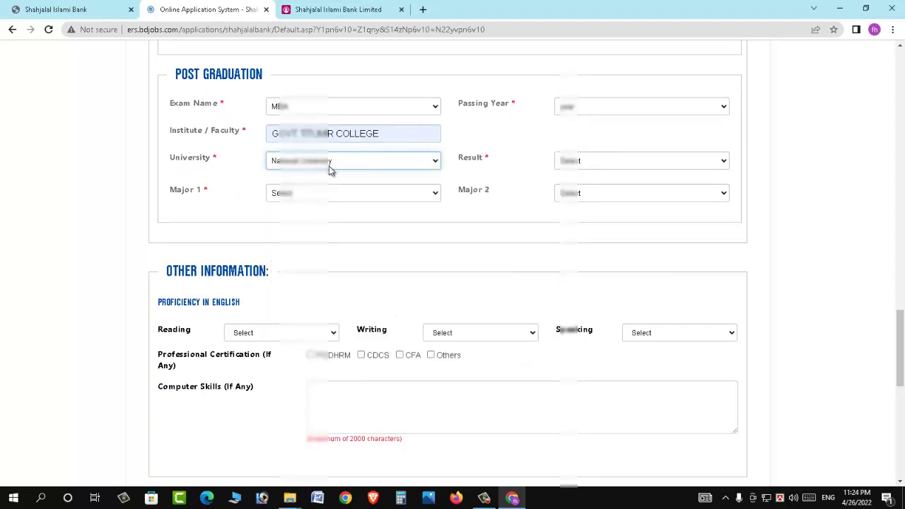
Set the post graduation Major 1 to Accounting and pick the passing year
left_click(340, 193)
left_click(315, 215)
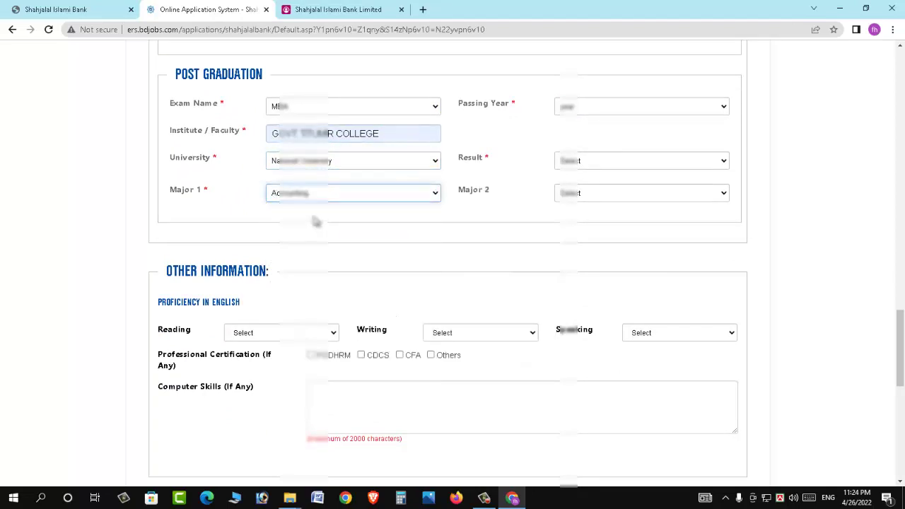
left_click(620, 107)
key("Down")
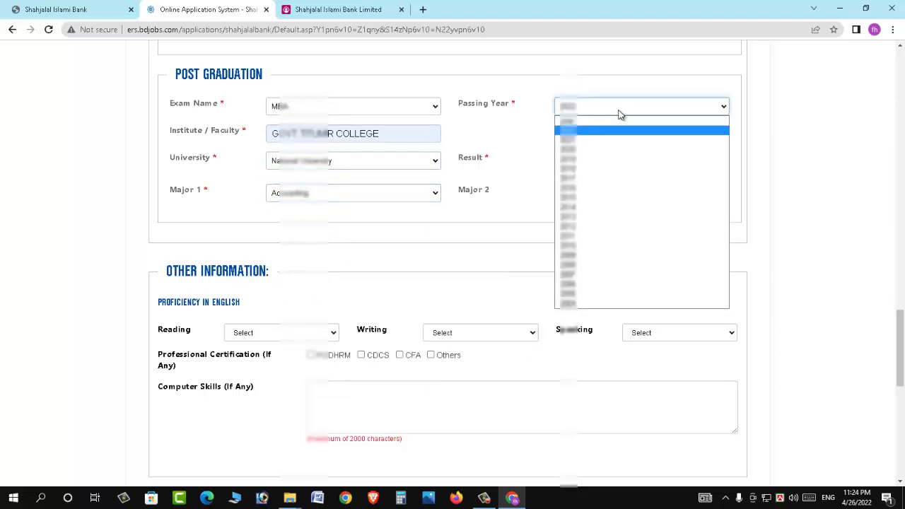
key("Down")
key("Down")
key("Down")
key("Down")
key("Down")
key("Down")
key("Return")
Enter the post graduation result as a CGPA grade with scale, leaving Major 2 at Select
left_click(625, 163)
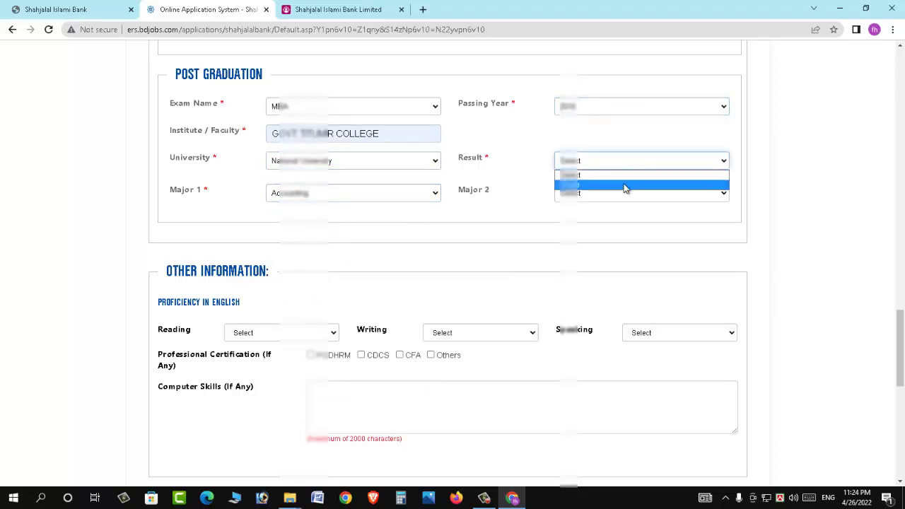
left_click(625, 186)
left_click(615, 203)
left_click(618, 228)
left_click(612, 242)
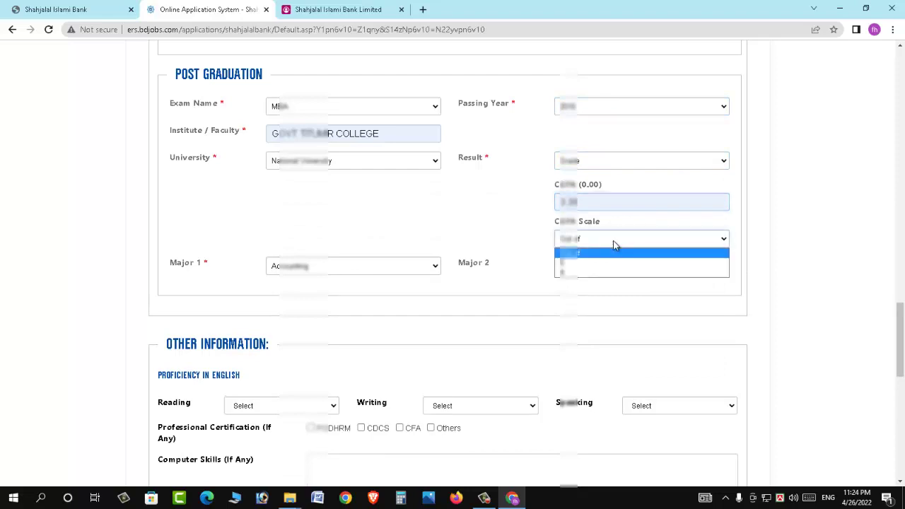
left_click(606, 263)
left_click(603, 242)
left_click(600, 262)
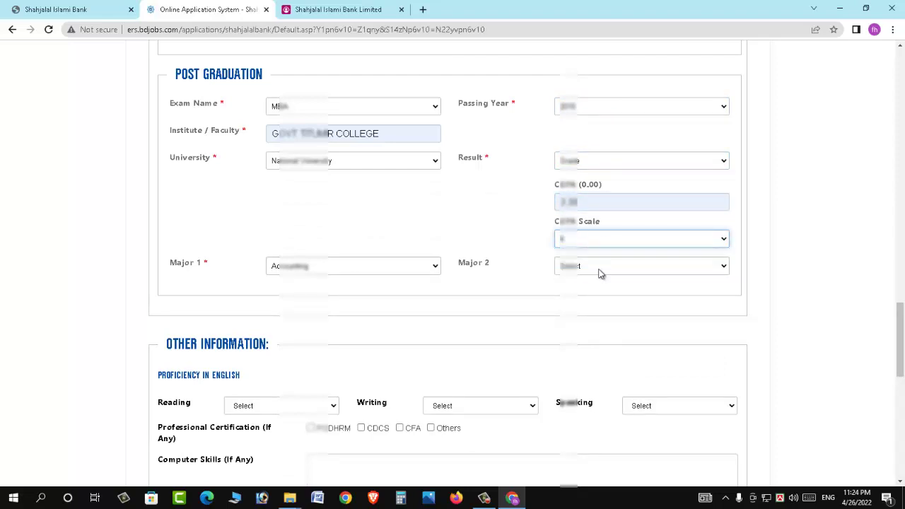
left_click(607, 266)
left_click(606, 268)
scroll(410, 253, "down", 2)
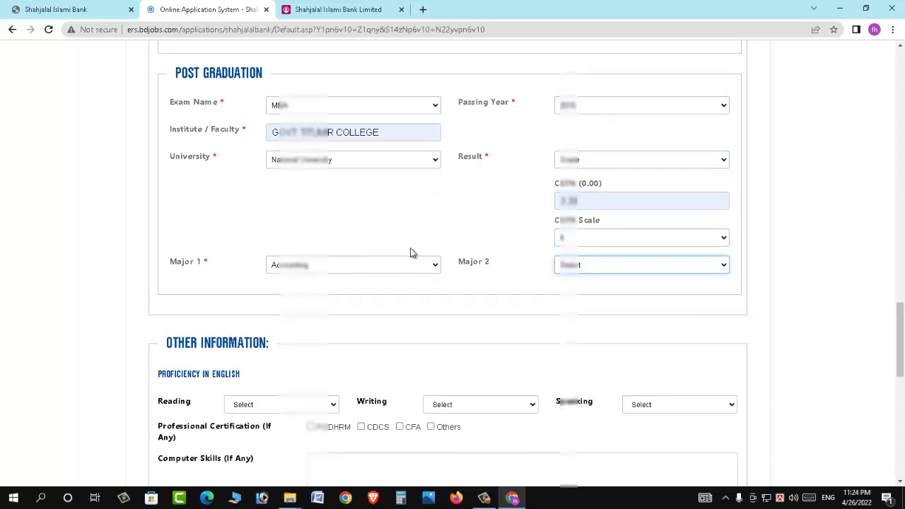
scroll(410, 253, "down", 1)
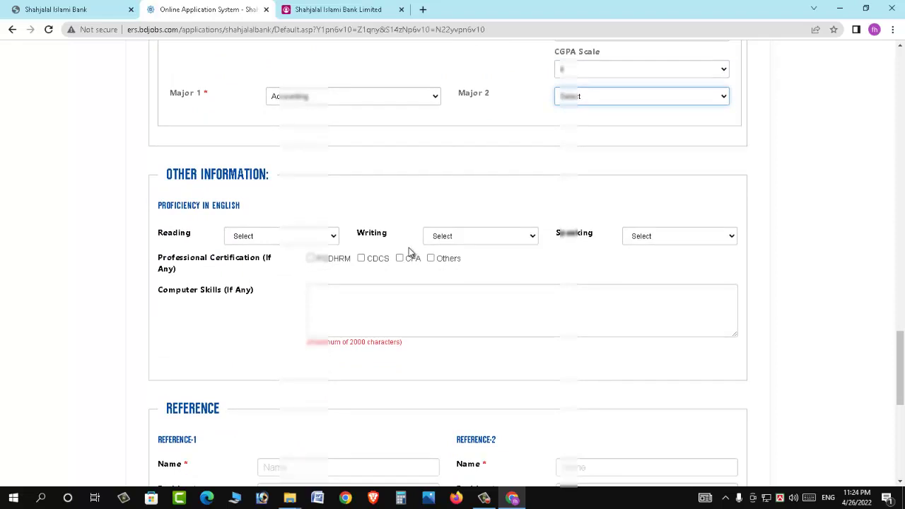
Set Reading, Writing and Speaking proficiency all to High
left_click(290, 242)
left_click(283, 259)
left_click(462, 239)
left_click(453, 260)
left_click(649, 241)
left_click(654, 260)
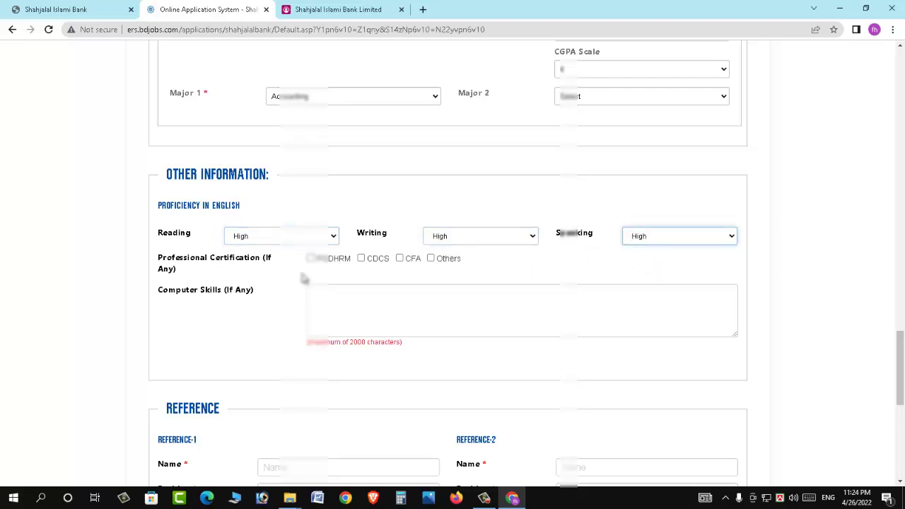
Enter the computer skills MS WORD, MS EXCEL, POWER POINT, INTERNET BROWSING
scroll(330, 278, "down", 1)
scroll(330, 278, "down", 3)
left_click(365, 199)
type("MS WOR")
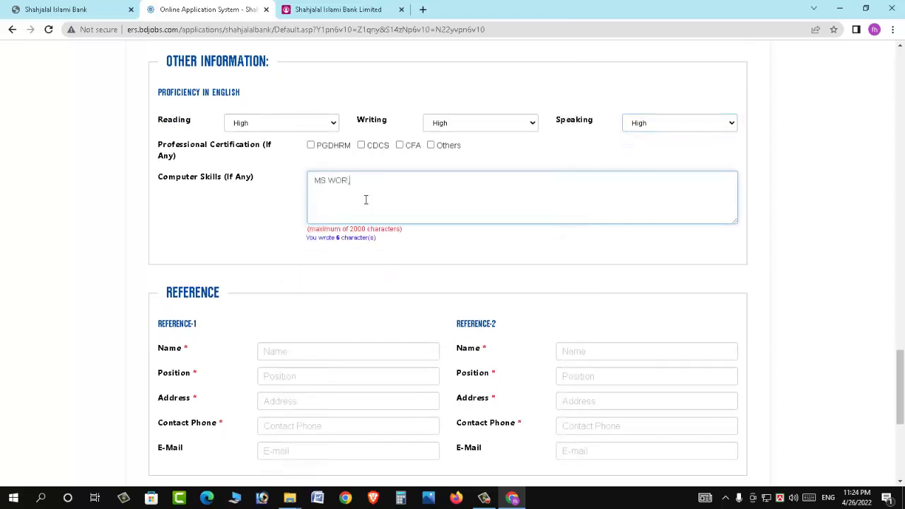
type("D, MS EXCEL, POWER POINT, INTERNET BROWSING, ETC")
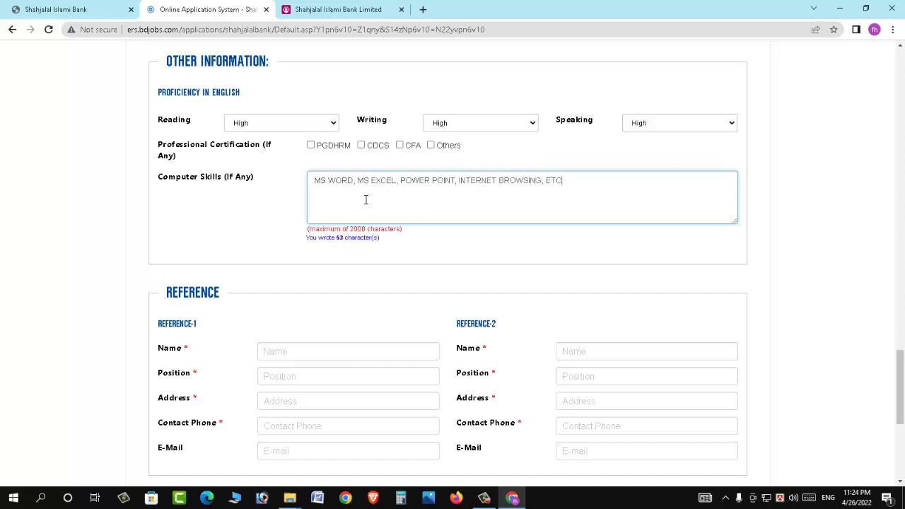
scroll(365, 199, "down", 2)
Fill Reference-1's name, position PROFESSOR, address, contact phone and e-mail from saved entries
left_click(284, 182)
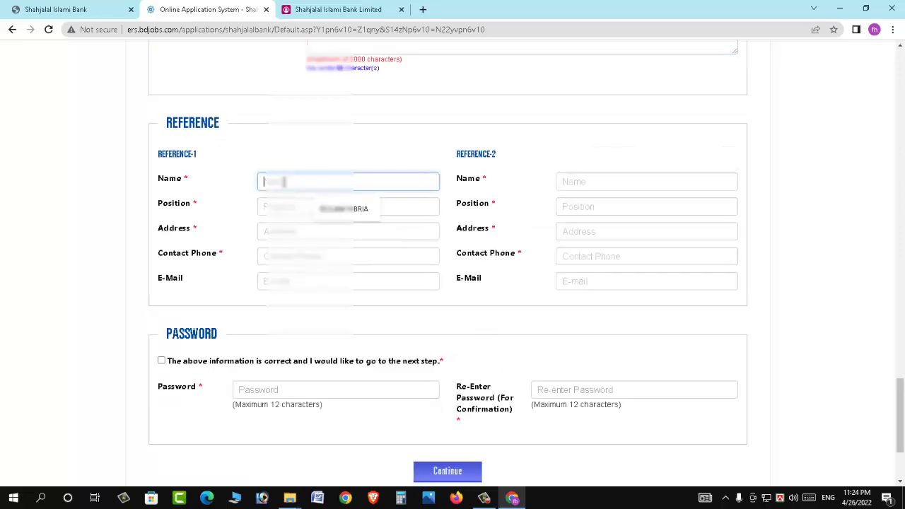
left_click(323, 209)
left_click(324, 208)
left_click(329, 232)
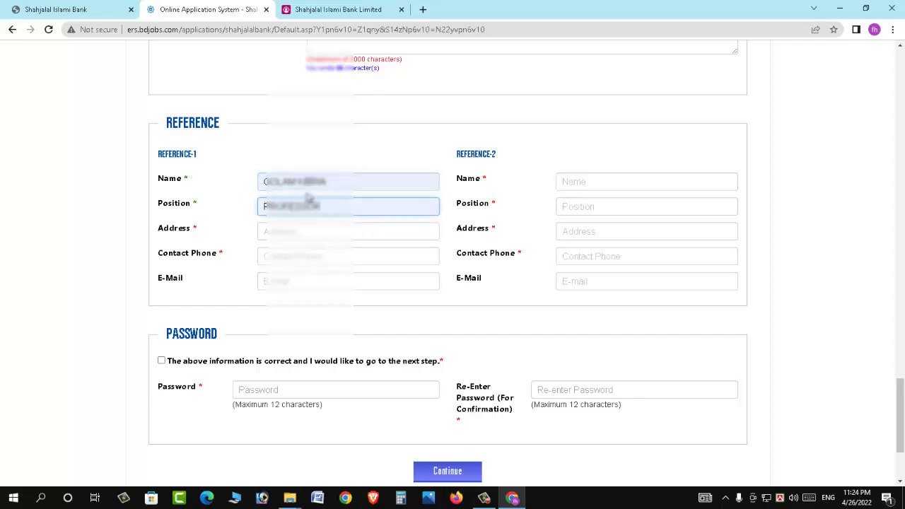
left_click(311, 232)
left_click(343, 258)
left_click(305, 257)
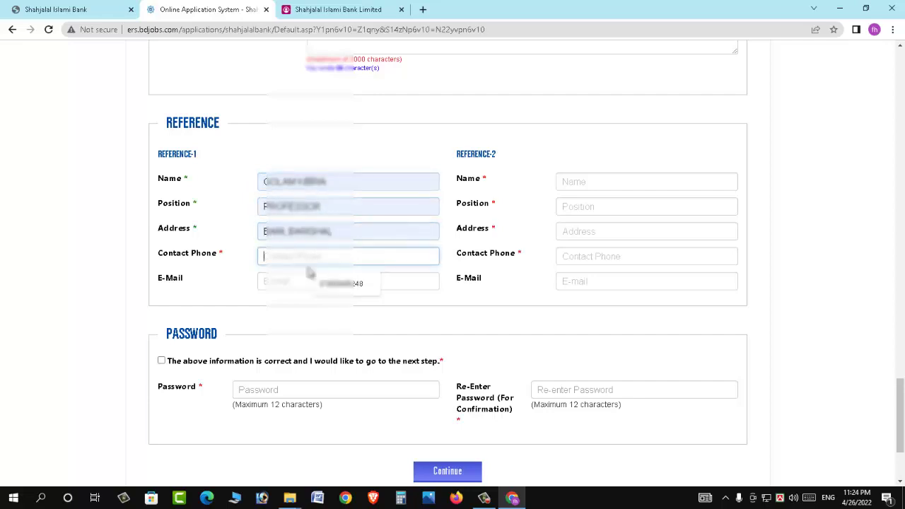
left_click(346, 283)
left_click(298, 281)
left_click(354, 309)
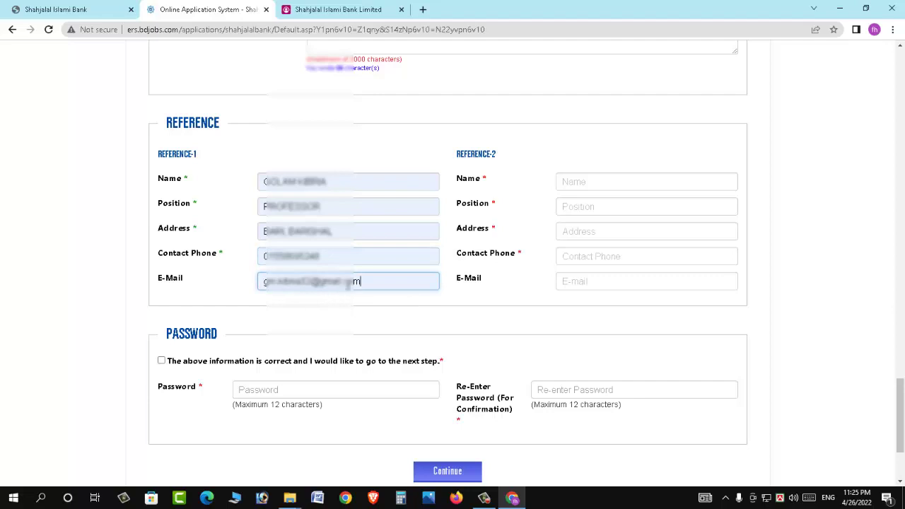
Fill Reference-2's name, position, address and contact phone from saved entries
left_click(587, 182)
left_click(640, 211)
left_click(583, 207)
left_click(601, 232)
left_click(594, 231)
left_click(620, 253)
left_click(621, 256)
left_click(636, 281)
left_click(591, 283)
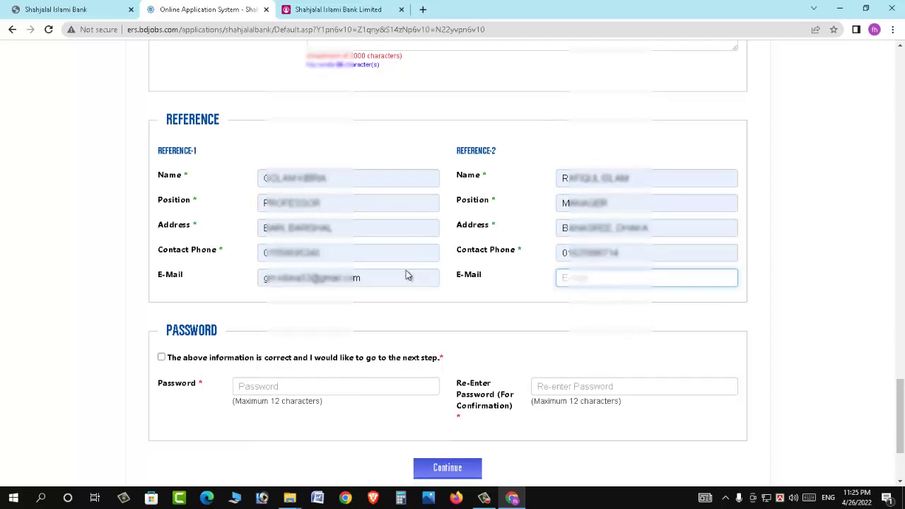
scroll(406, 270, "down", 2)
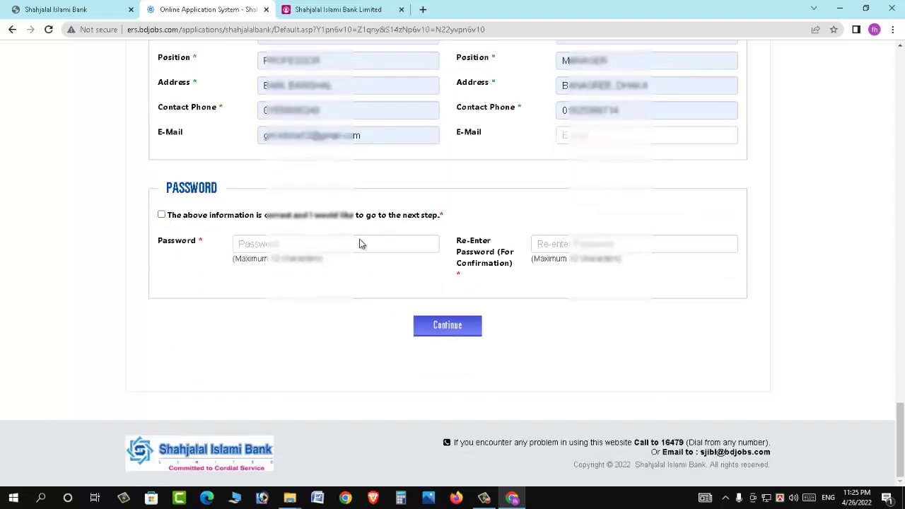
Enter and re-enter the account password, then tick the information-is-correct confirmation
left_click(322, 244)
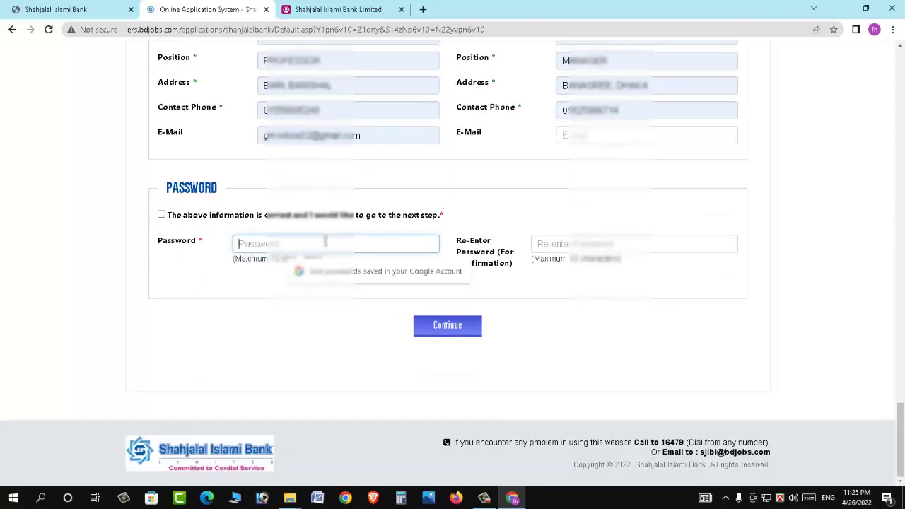
type("***")
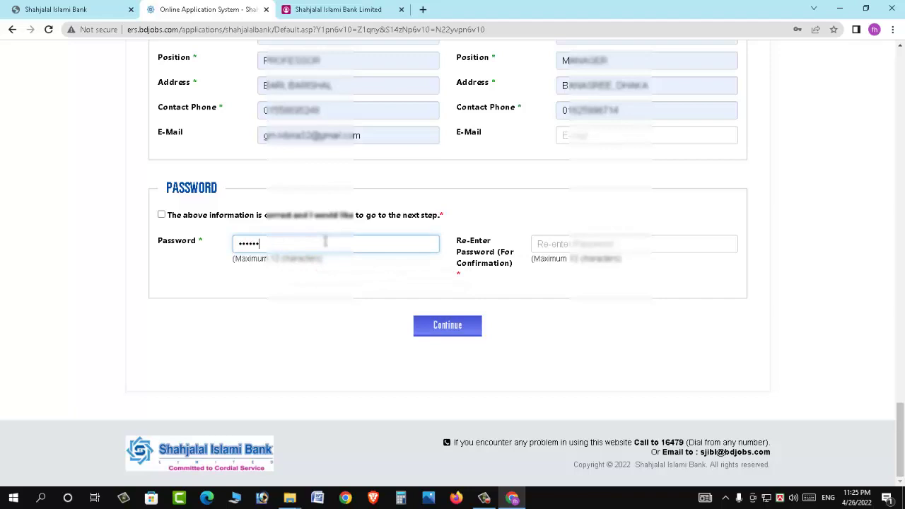
key("BackSpace")
key("BackSpace")
key("BackSpace")
key("BackSpace")
key("BackSpace")
key("BackSpace")
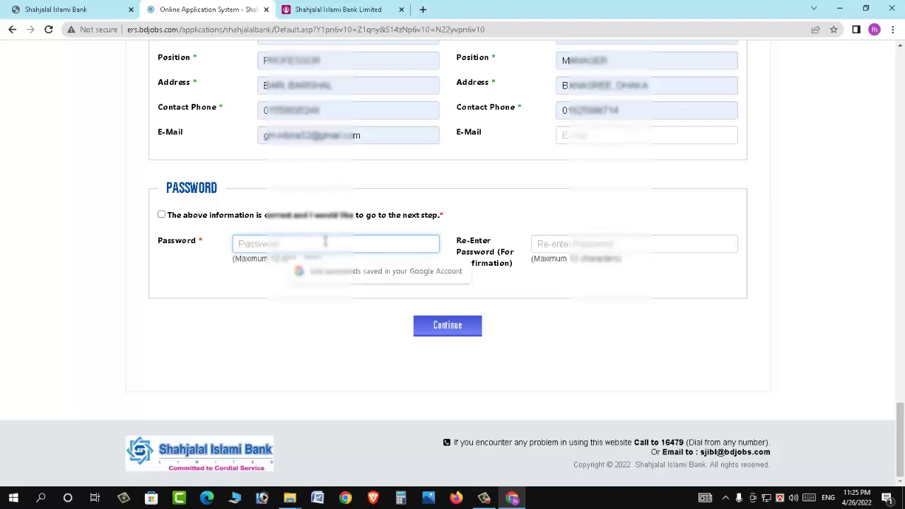
type("***")
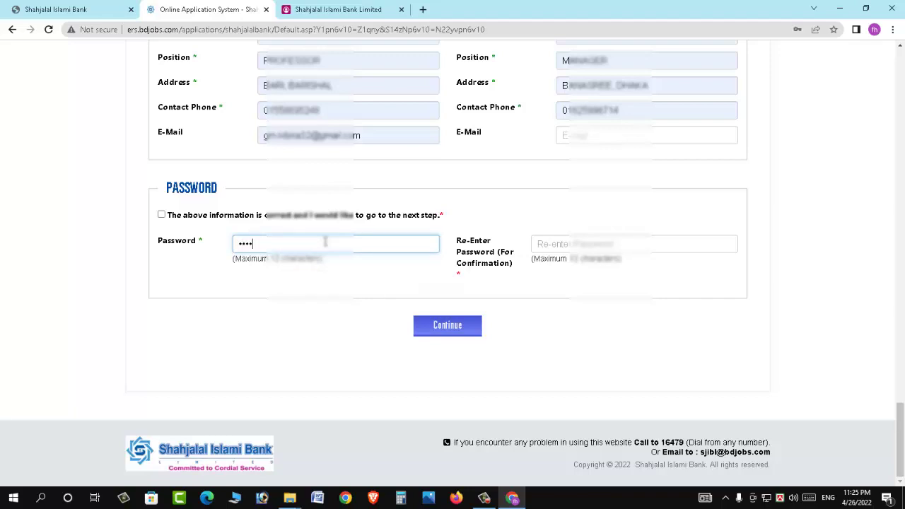
key("Tab")
type("**")
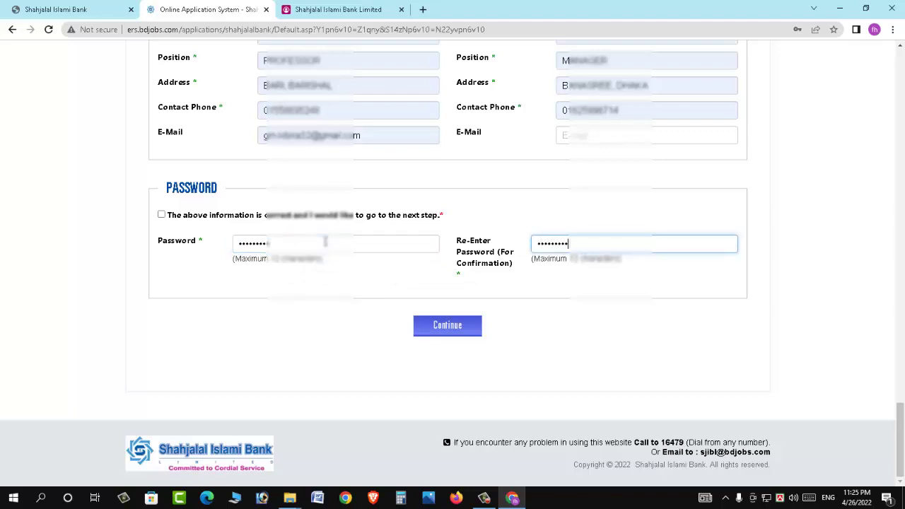
left_click(161, 215)
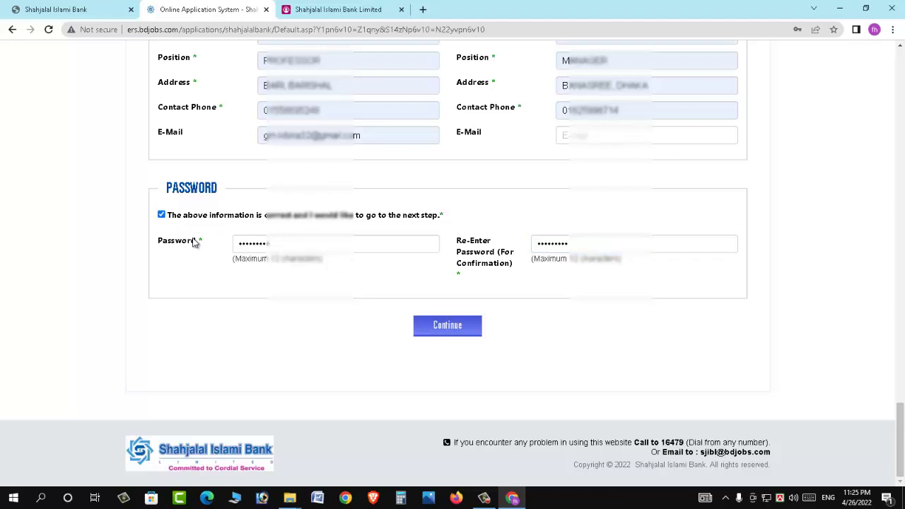
mouse_move(900, 442)
left_mouse_down()
mouse_move(902, 94)
mouse_move(903, 453)
left_mouse_up()
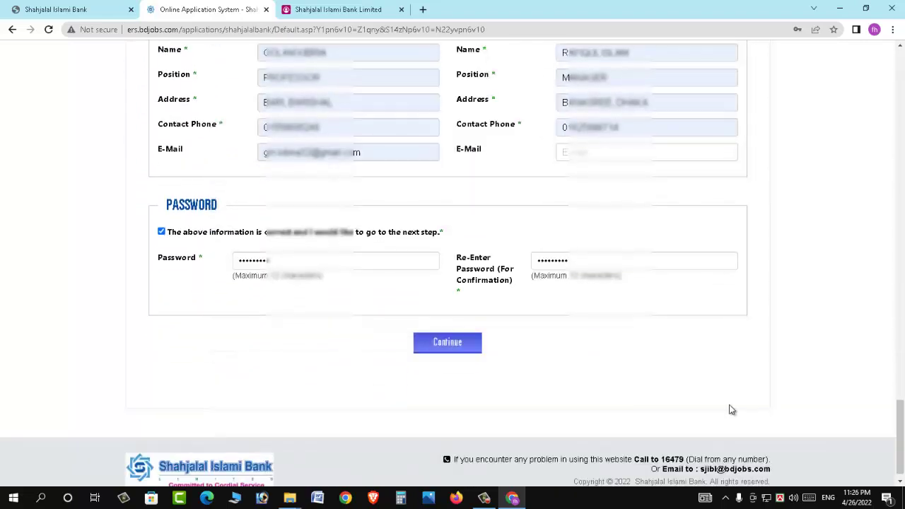
Fix the contact mobile and emergency numbers after the Invalid Contact Mobile warning, then resubmit
left_click(450, 348)
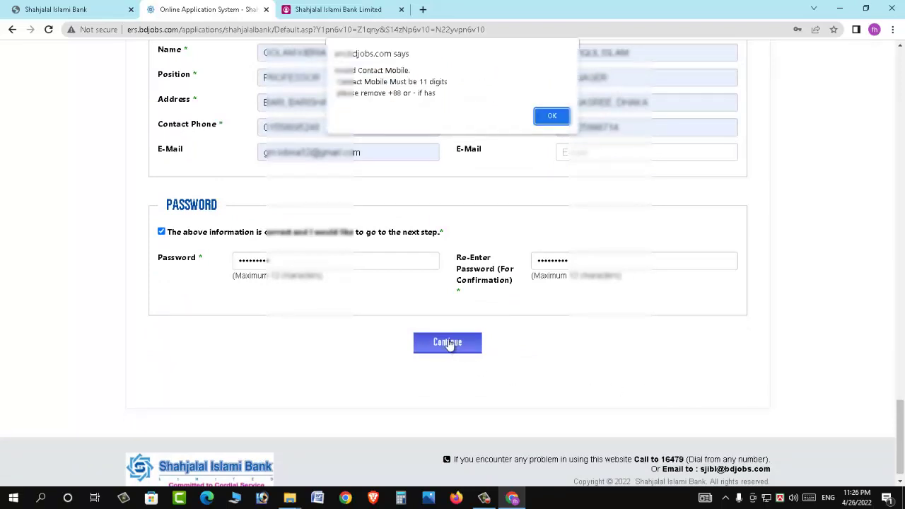
key("Return")
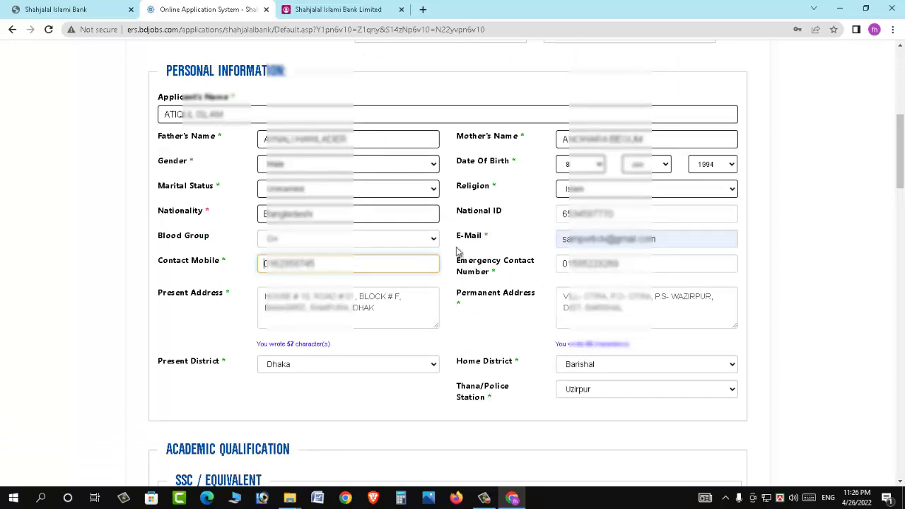
type("88")
left_click_drag(650, 265, 545, 271)
key("Home")
type("88")
scroll(631, 425, "down", 20)
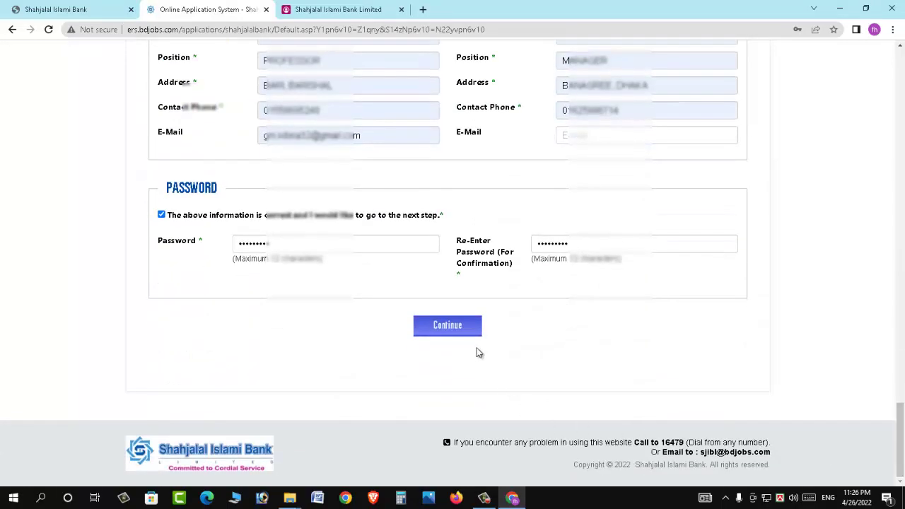
left_click(461, 329)
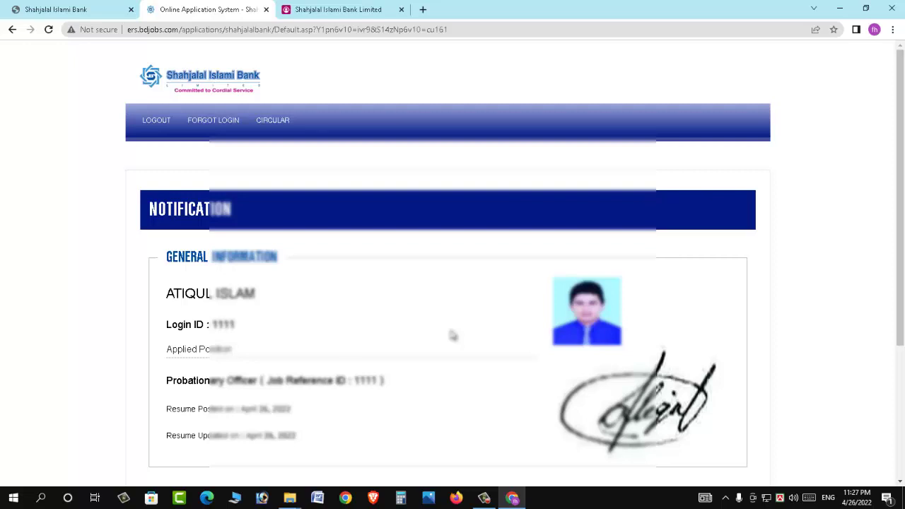
Open the resume preview from the Notification page and scroll through it
scroll(453, 335, "down", 2)
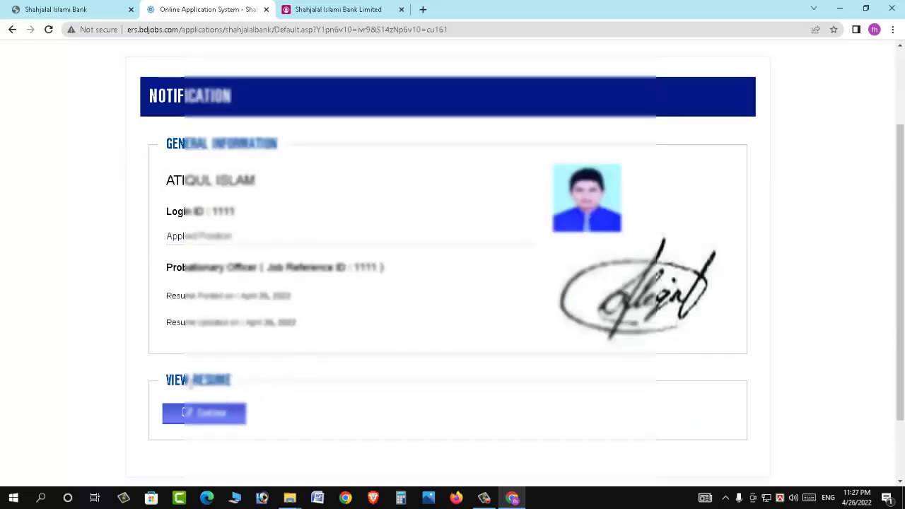
left_click(220, 415)
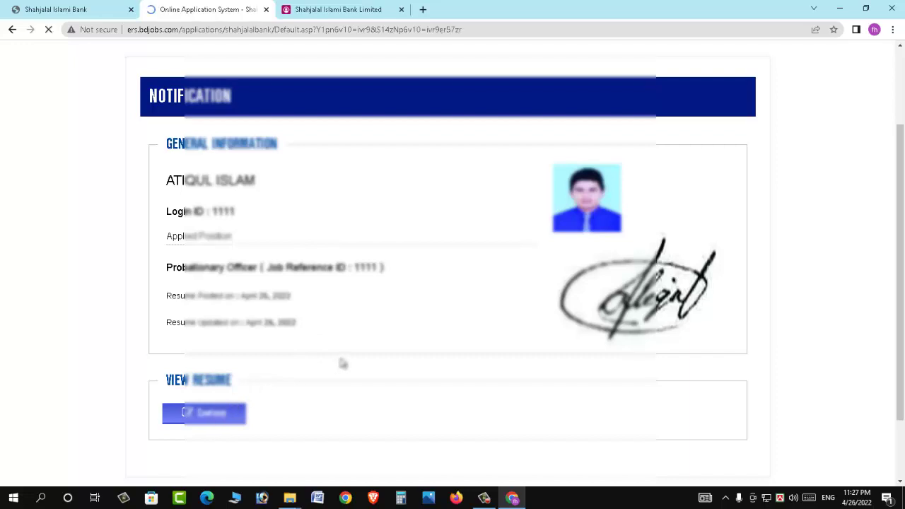
scroll(342, 363, "down", 8)
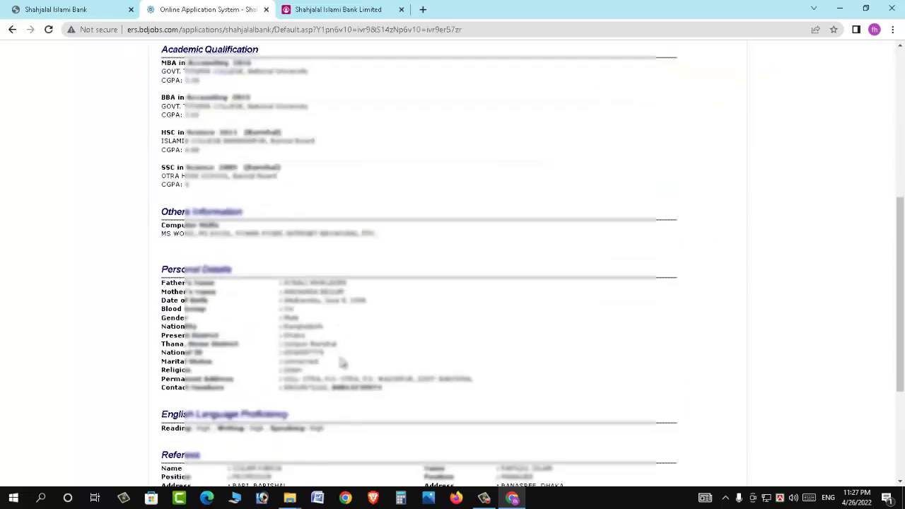